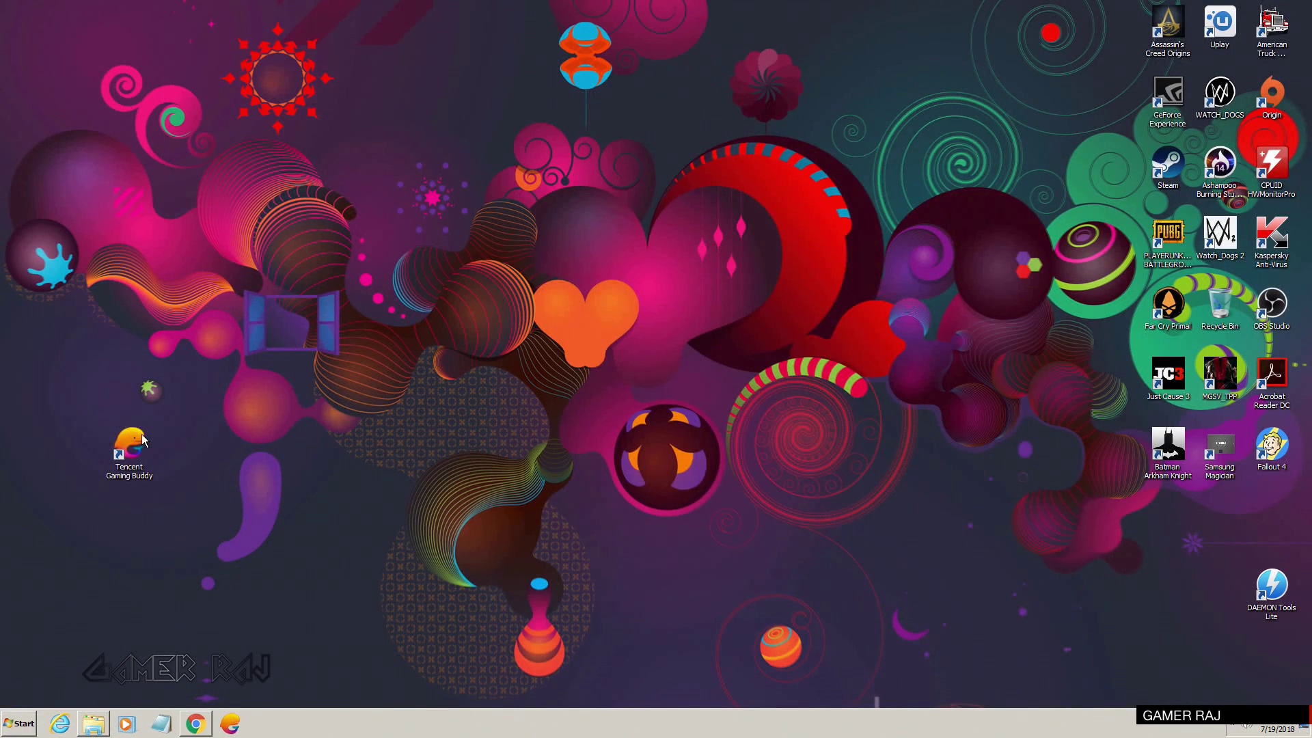
Launch Tencent Gaming Buddy, start Chinese PUBG Mobile, and view then dismiss the anti-cheating notice page
double_click(136, 444)
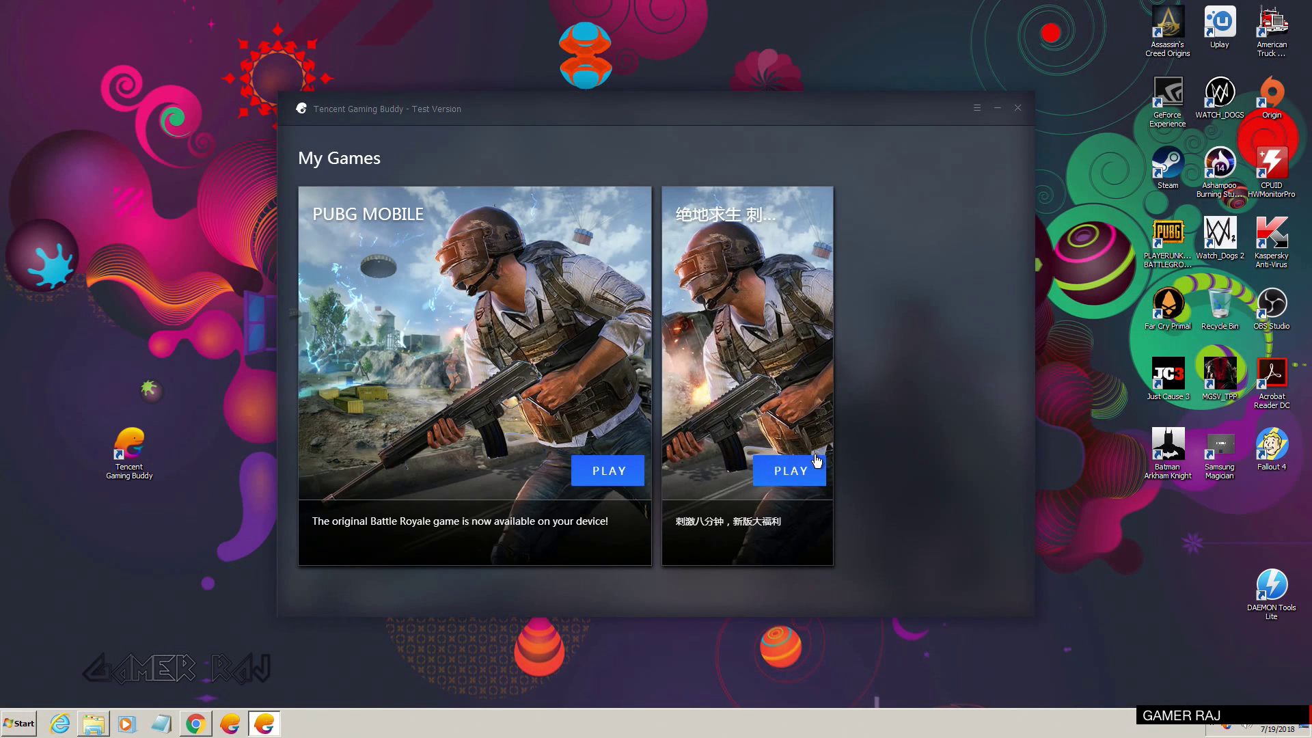
left_click(790, 472)
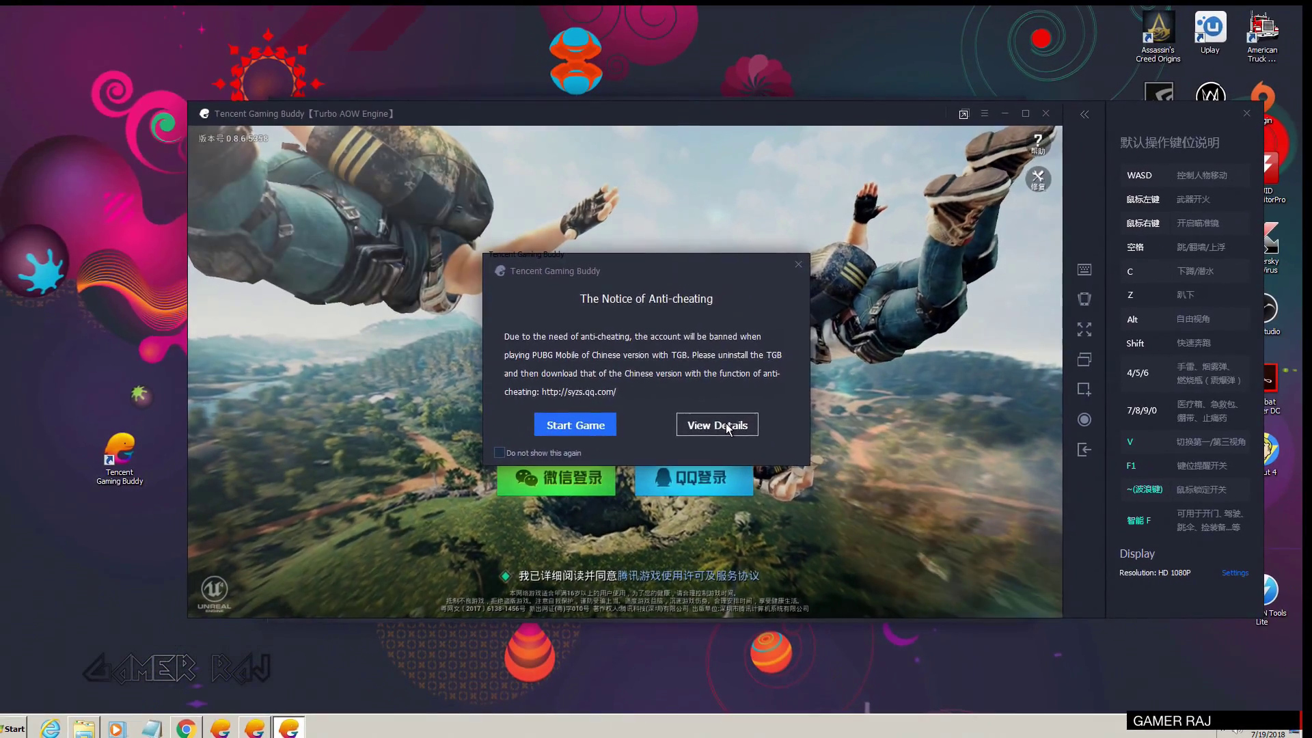
left_click(796, 485)
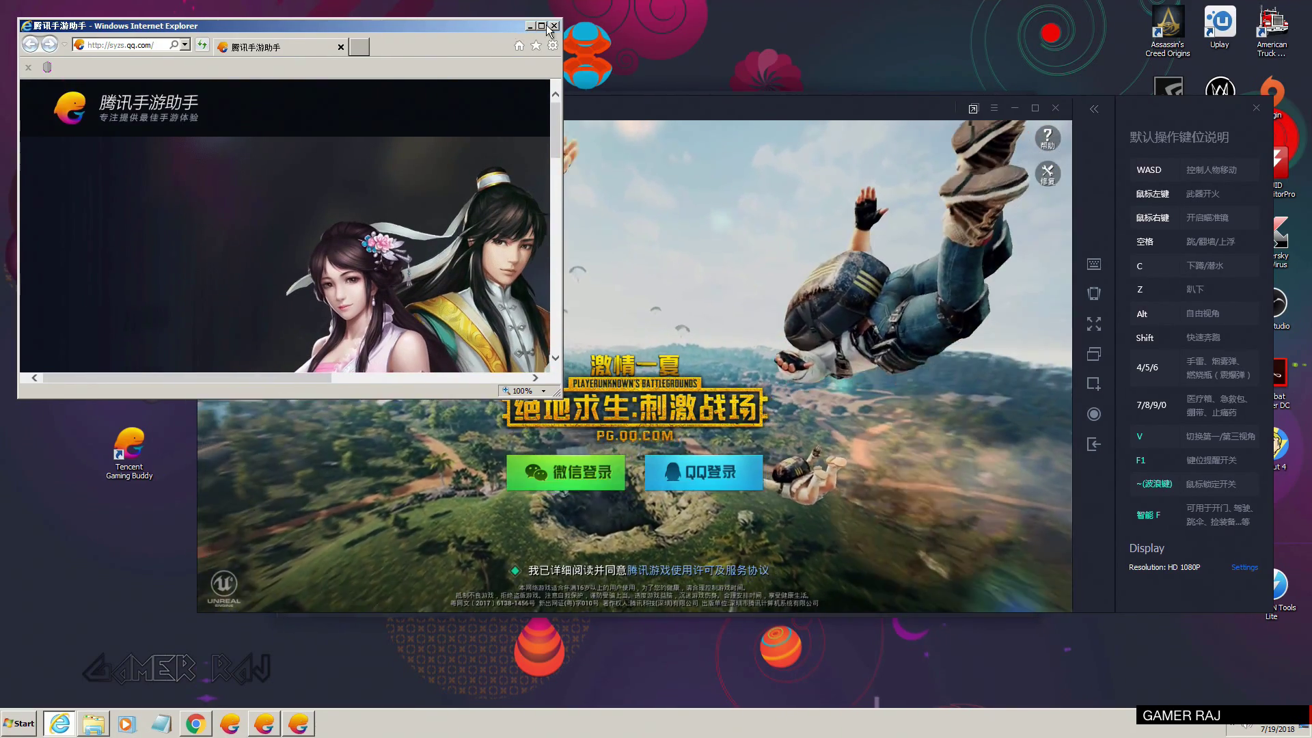
left_click(544, 30)
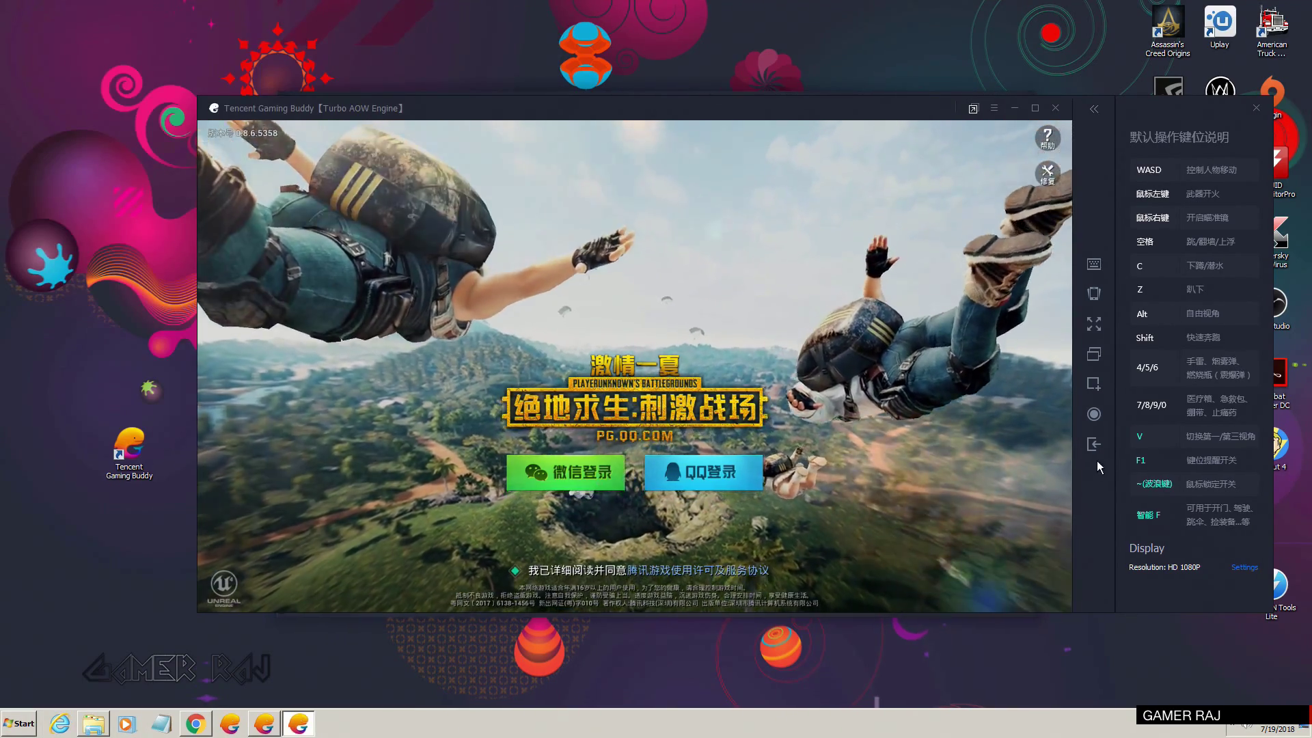
Exit the running game, close the emulator engine, and close the My Games window
left_click(1093, 446)
left_click(692, 441)
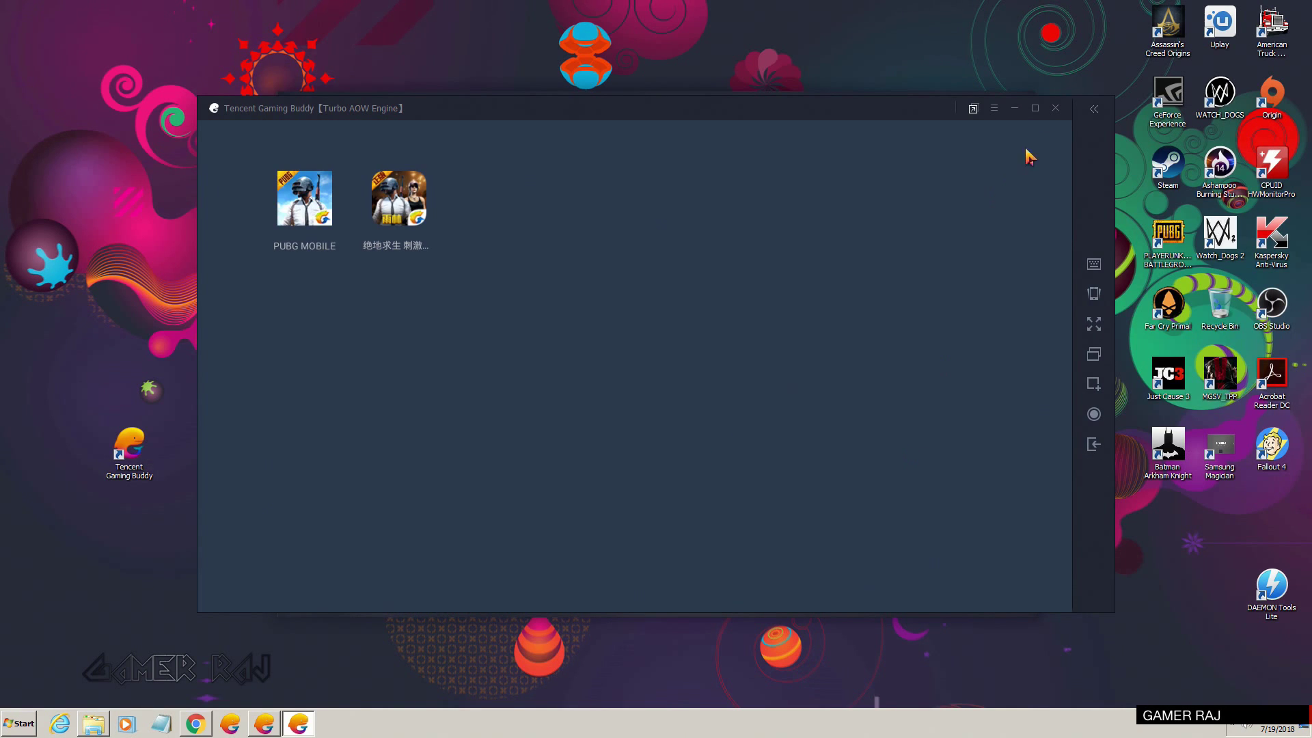
left_click(1055, 108)
left_click(675, 384)
left_click(1017, 108)
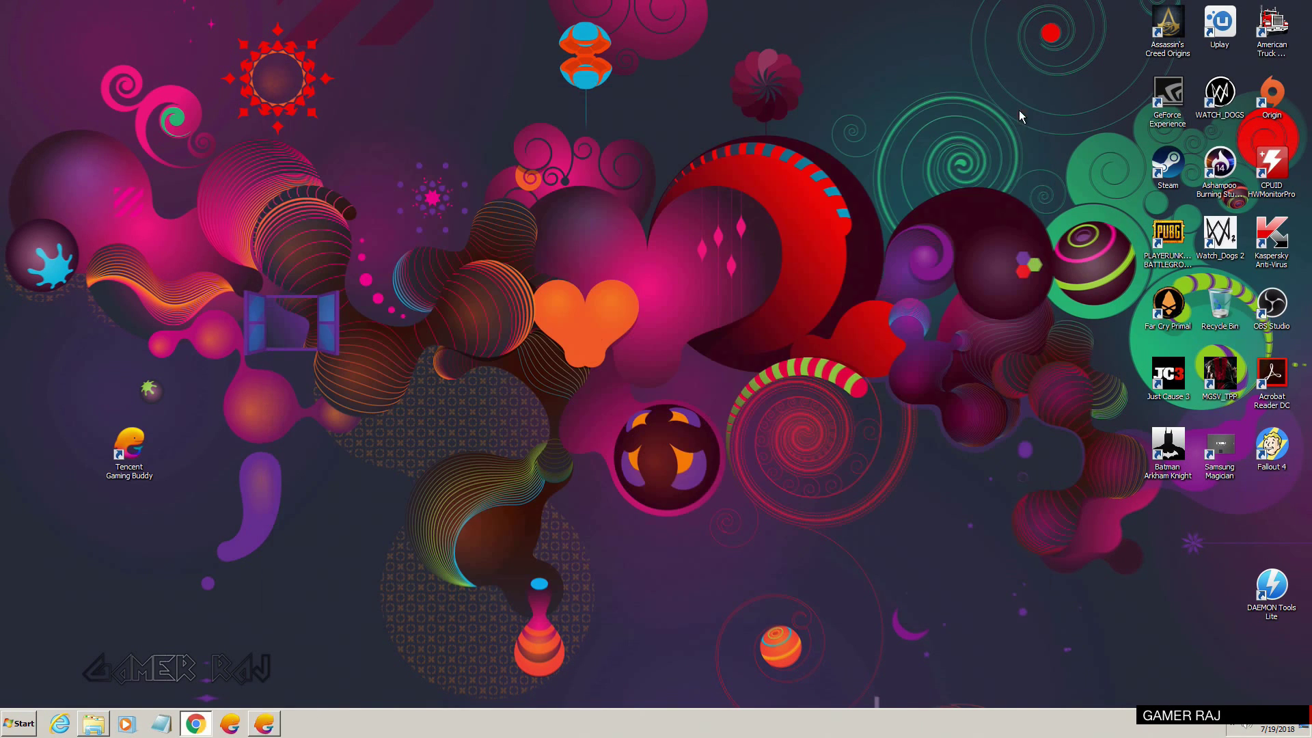
Copy Game_com_tencent_ig_0.6.0.apk from MobileGamePCShared to back it up in E:\Backup of Global PUBG Apk
left_click(1237, 727)
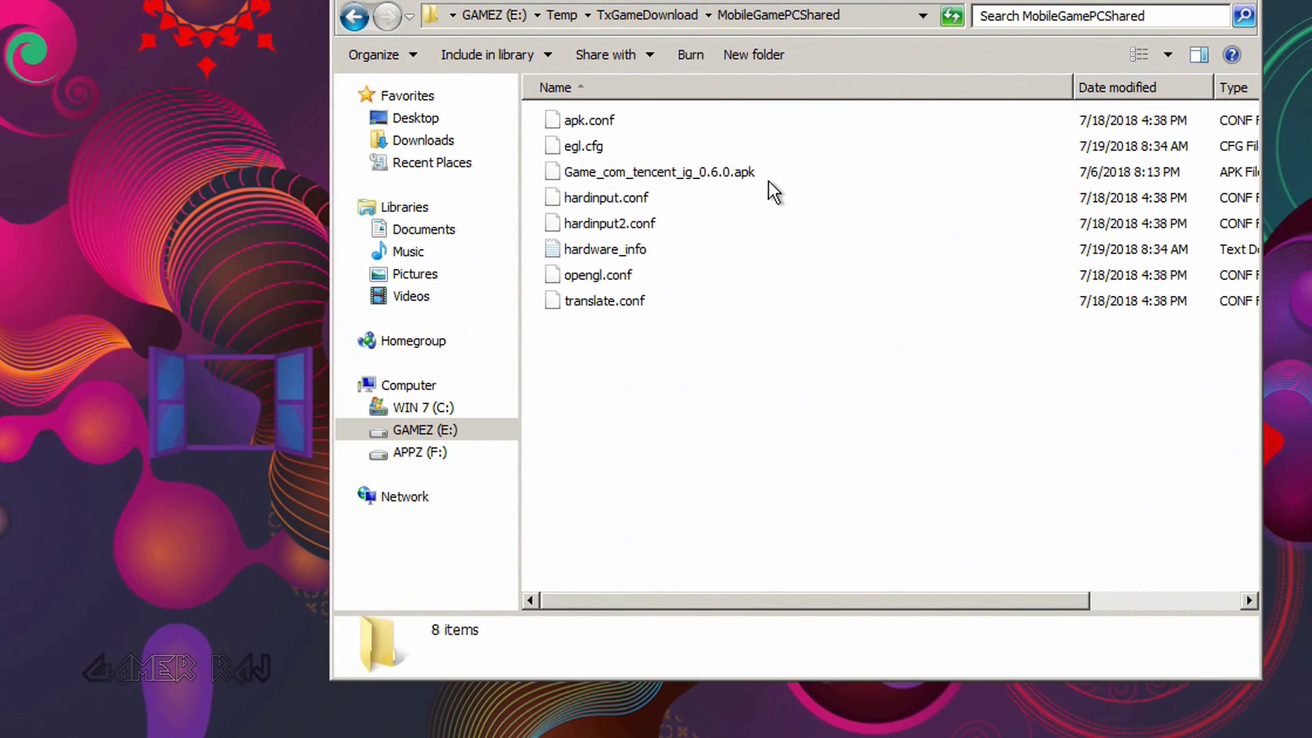
mouse_move(578, 191)
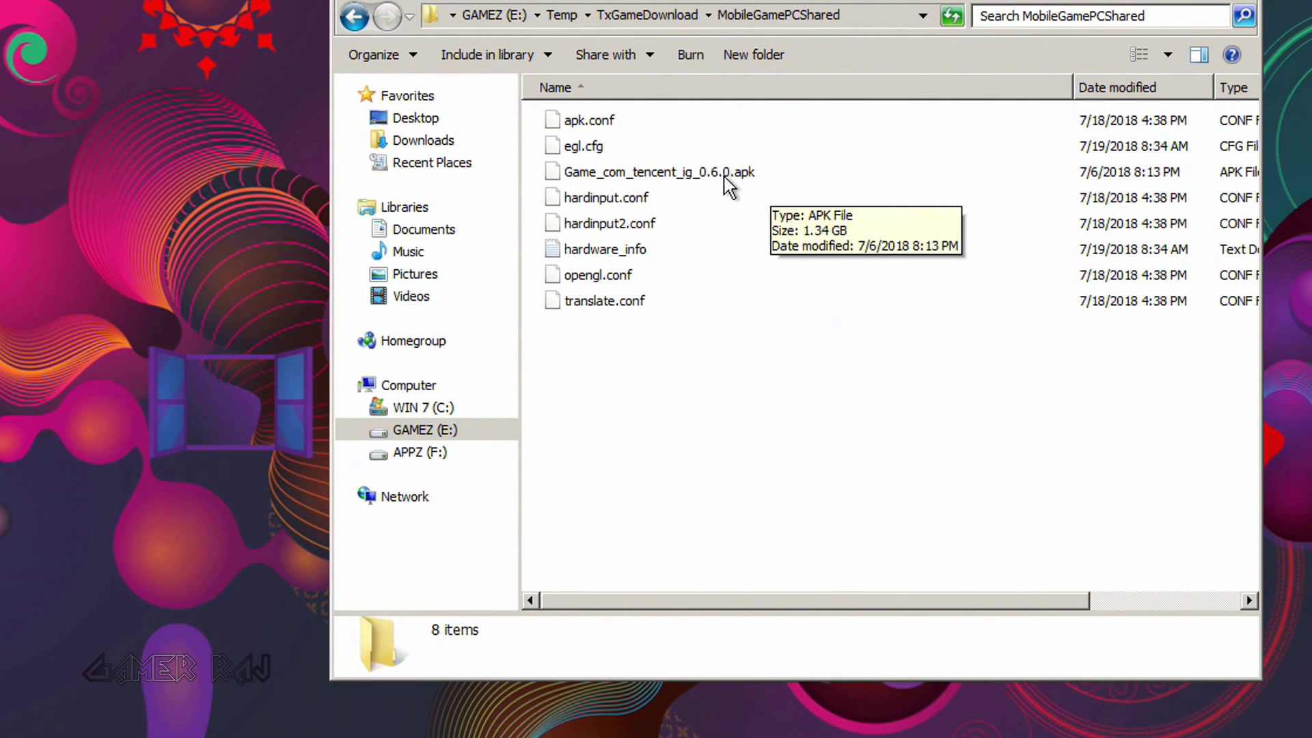
left_click(730, 178)
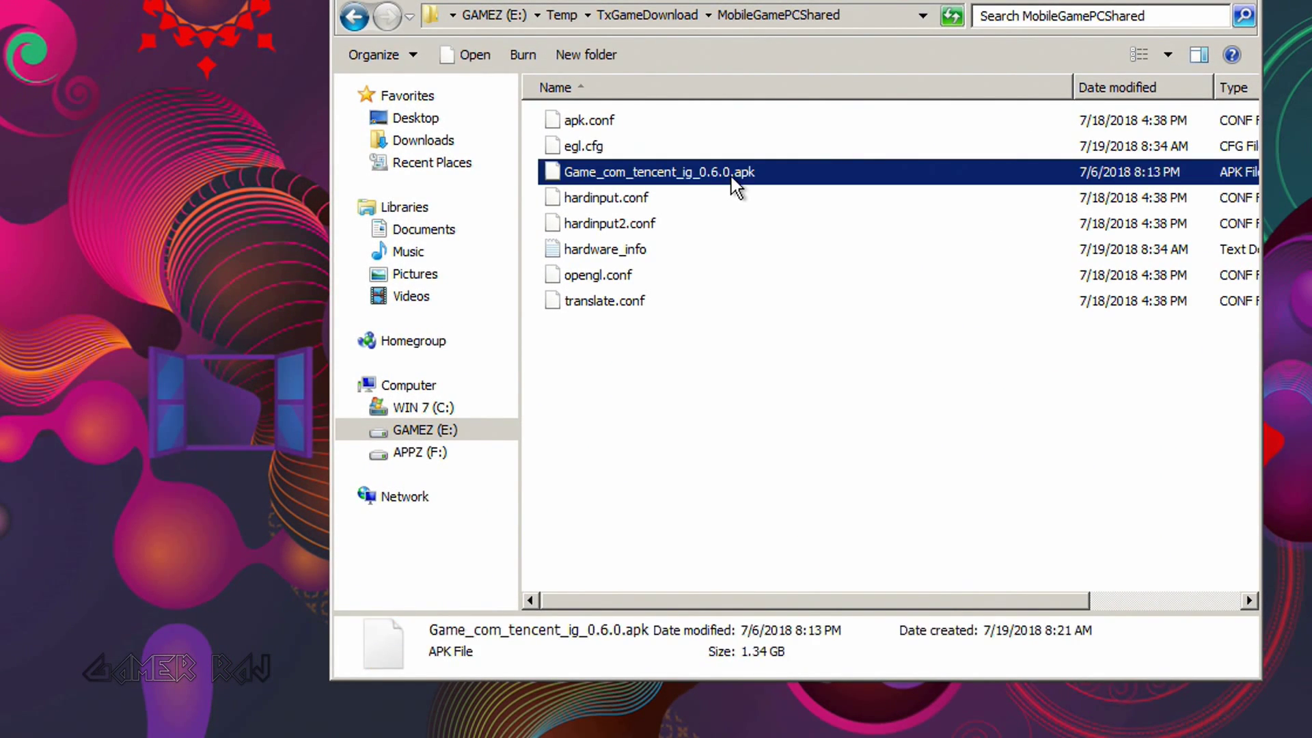
right_click(730, 179)
left_click(825, 455)
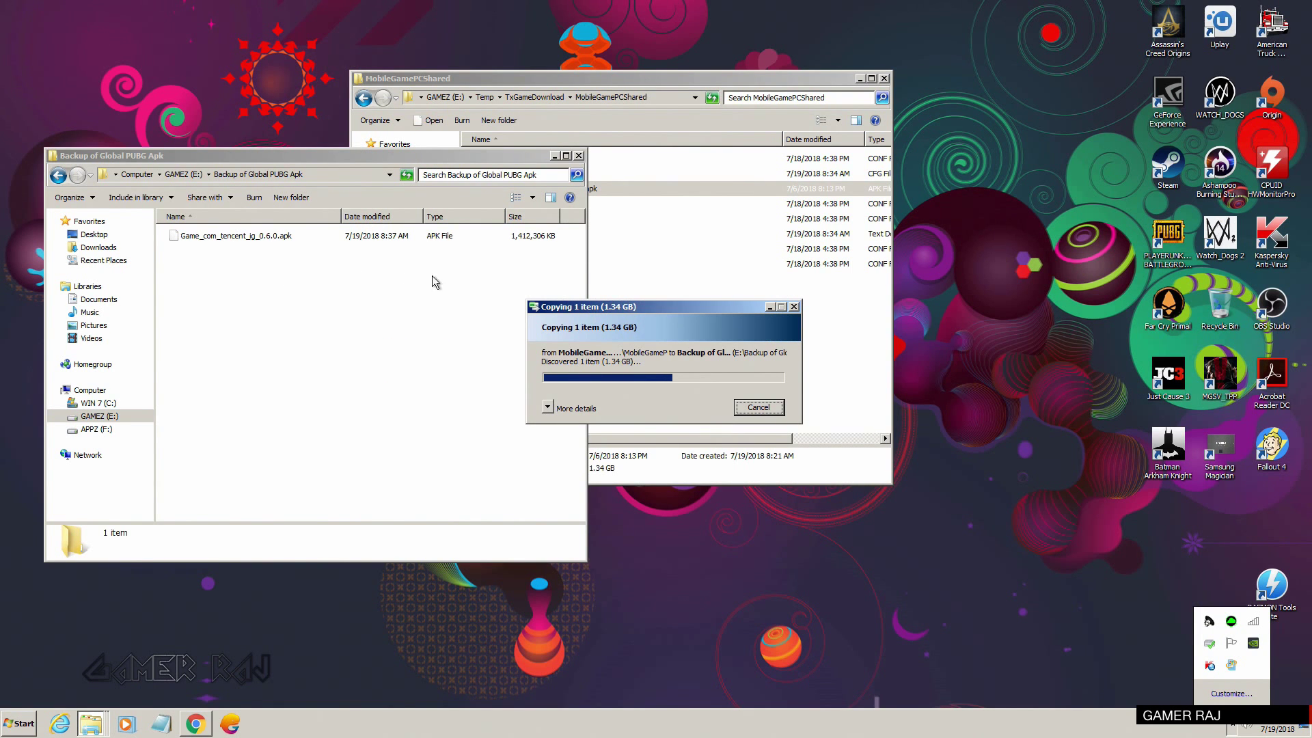
left_click_drag(679, 83, 1002, 136)
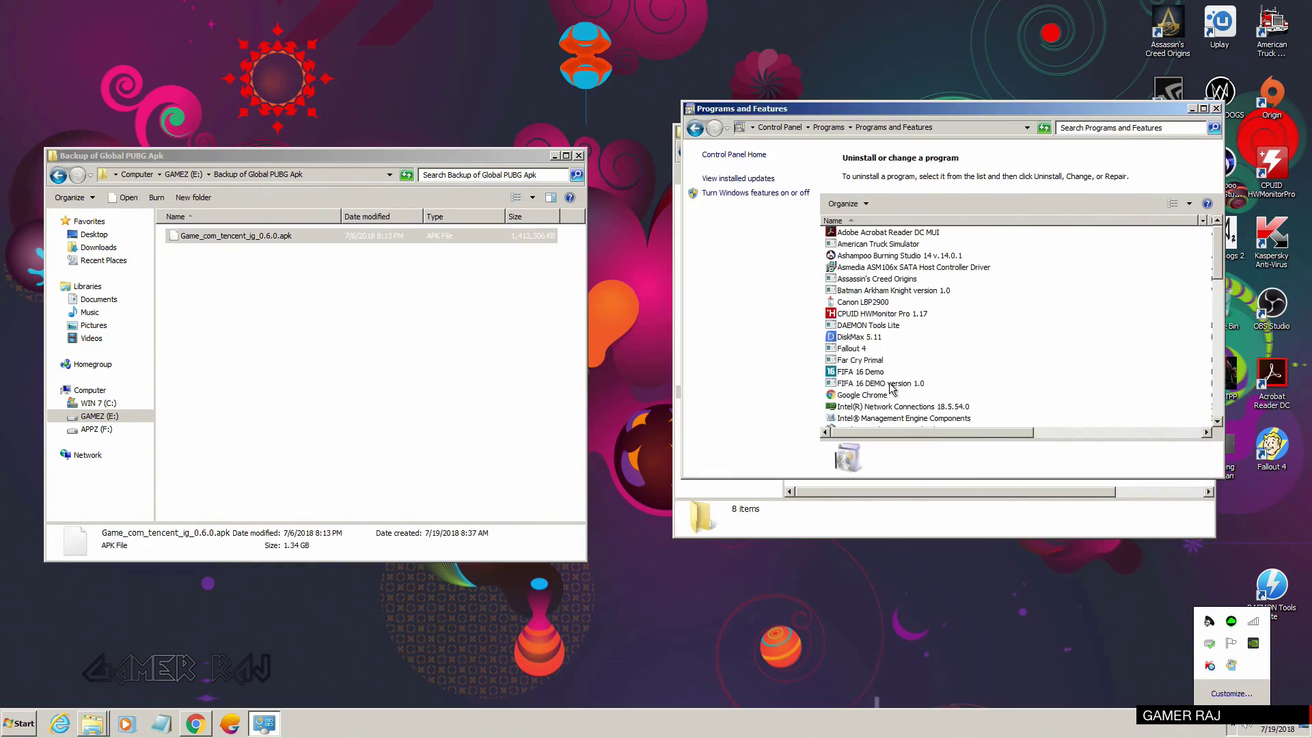
Uninstall Tencent Gaming Buddy from Programs and Features
scroll(876, 384, "down", 15)
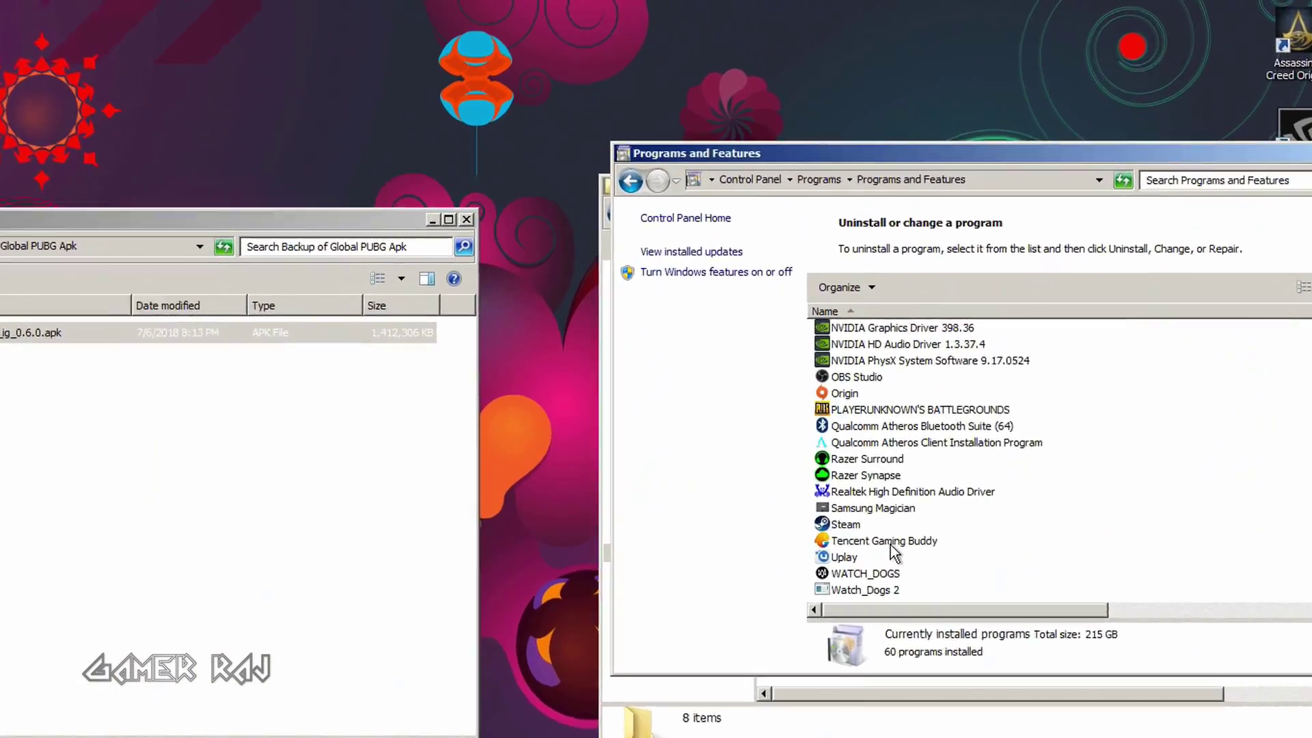
left_click(891, 544)
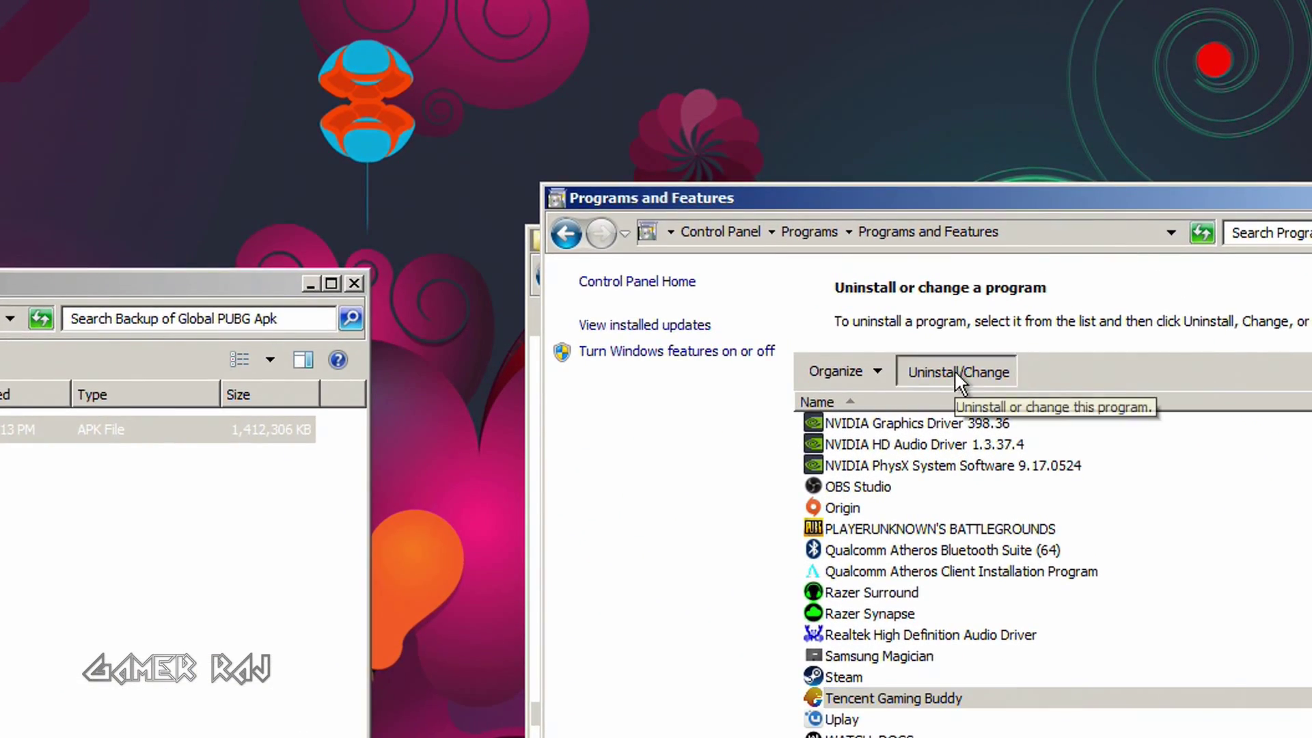
left_click(939, 288)
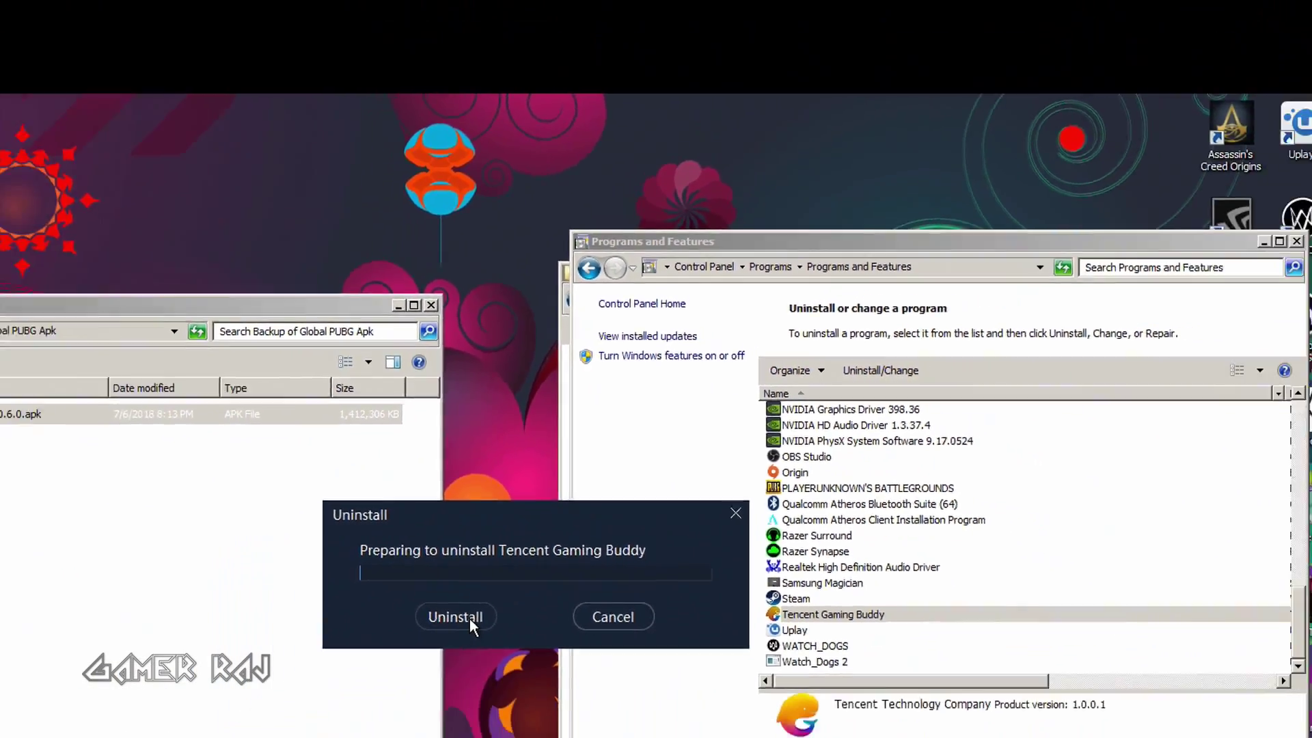
left_click(387, 701)
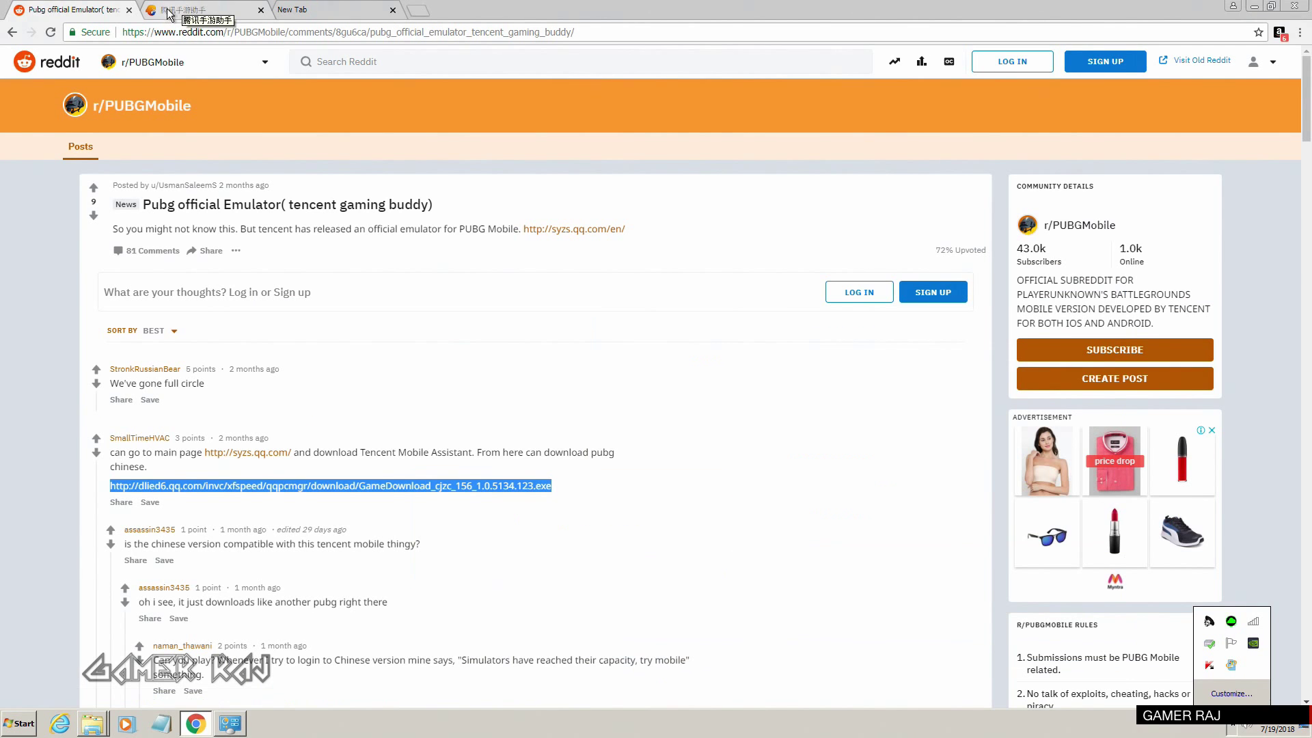
Download GameDownload_cjzc_156_1.0.5134.123.exe from the dlied6.qq.com link and show it in the Downloads folder
left_click(321, 435)
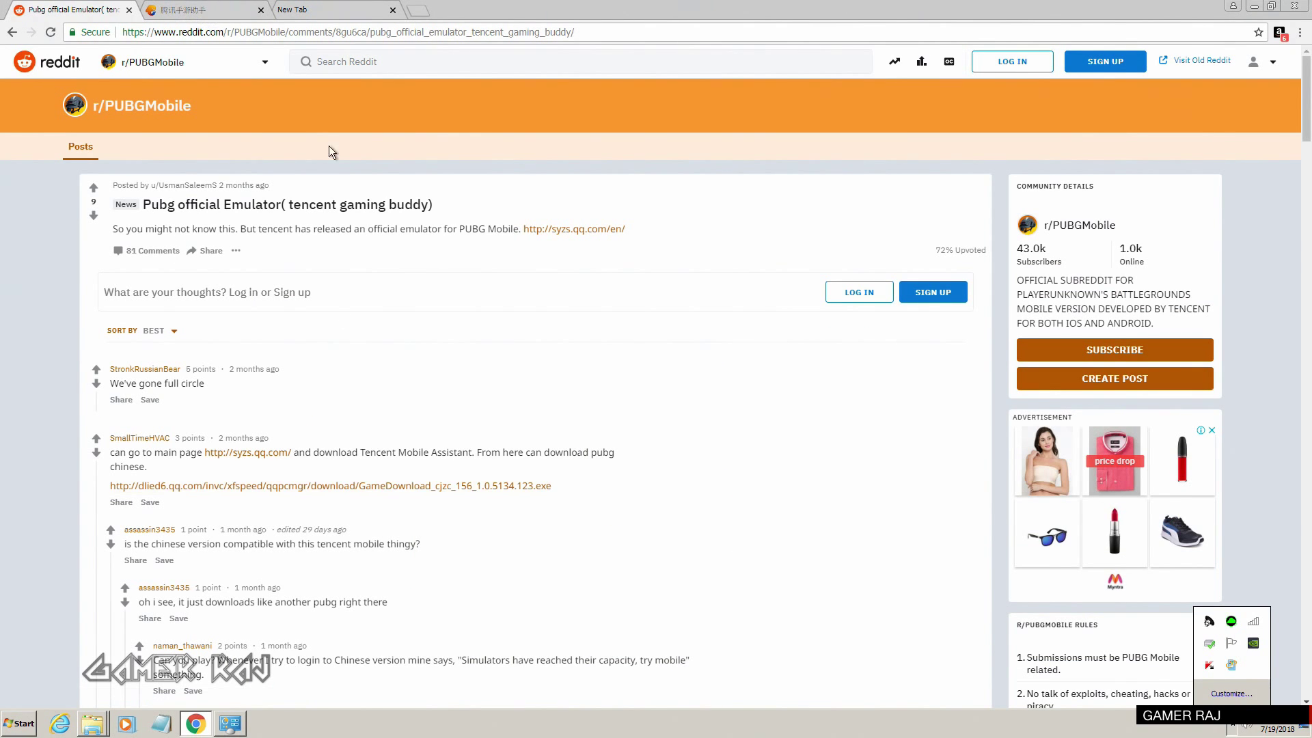
left_click(195, 9)
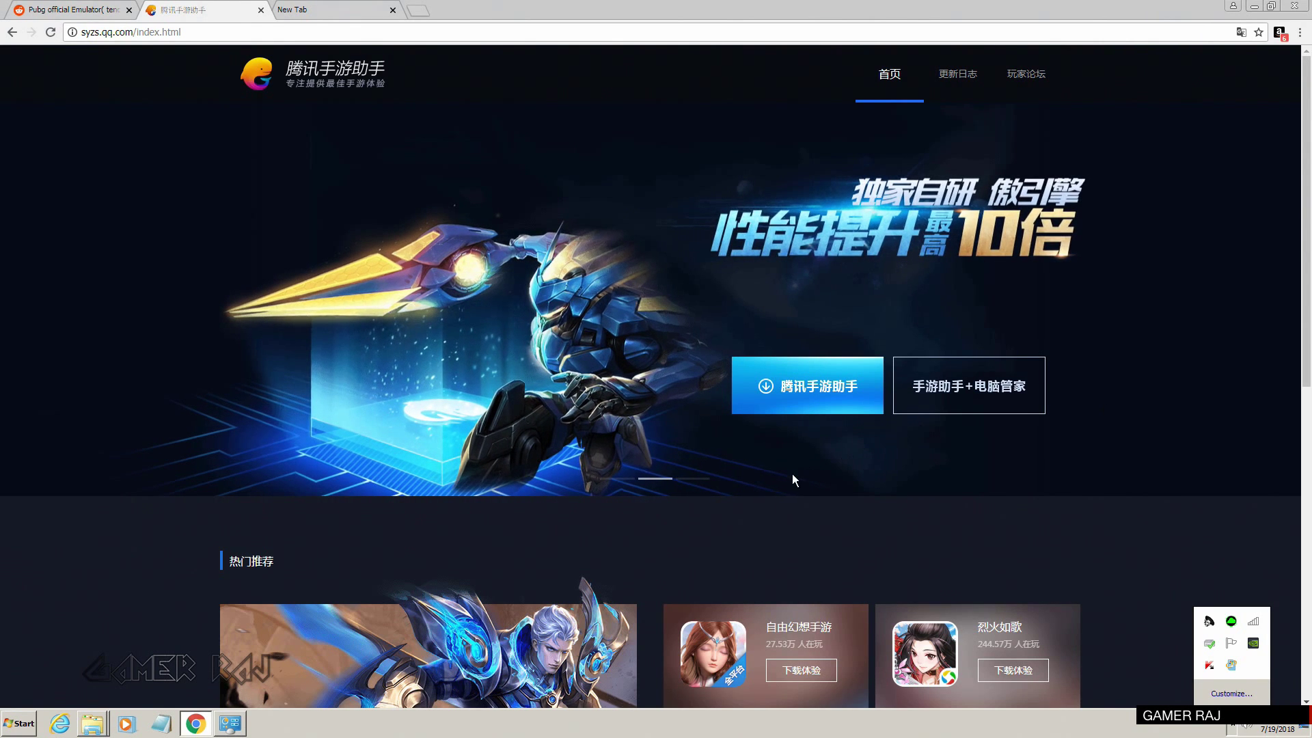
left_click(328, 9)
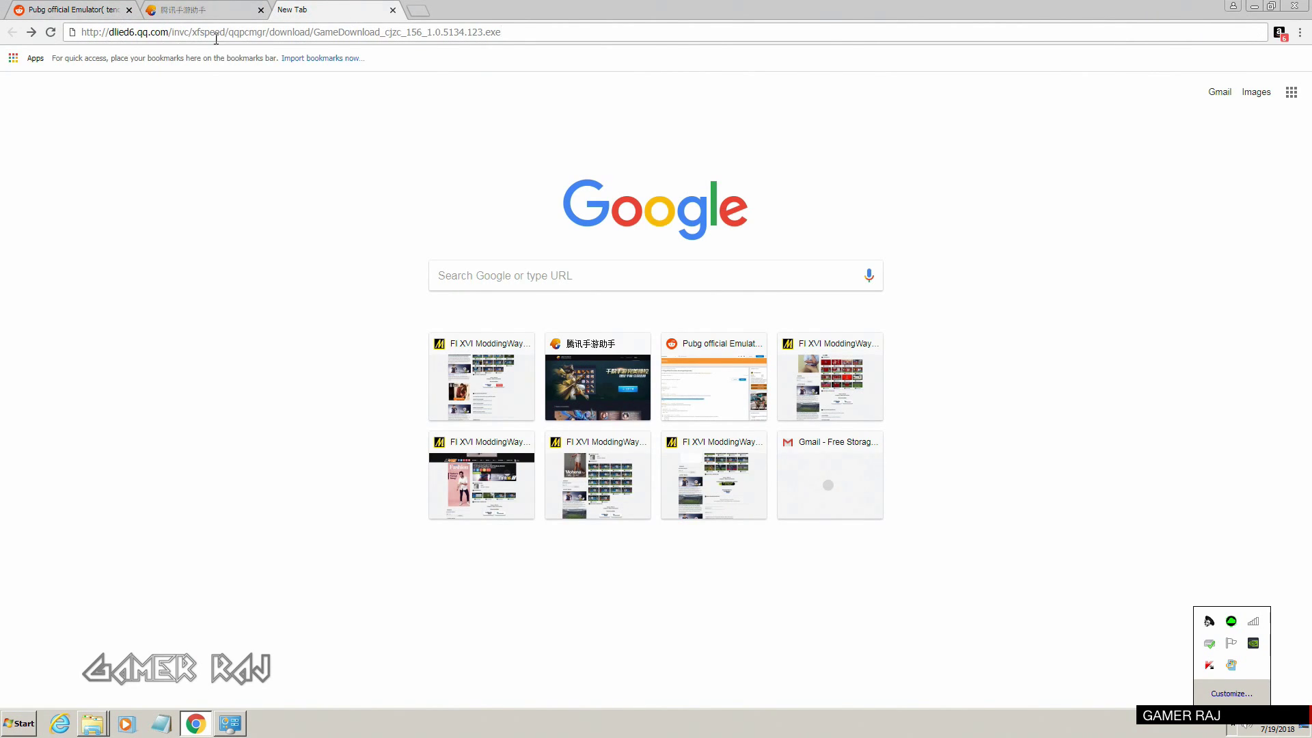
key("Return")
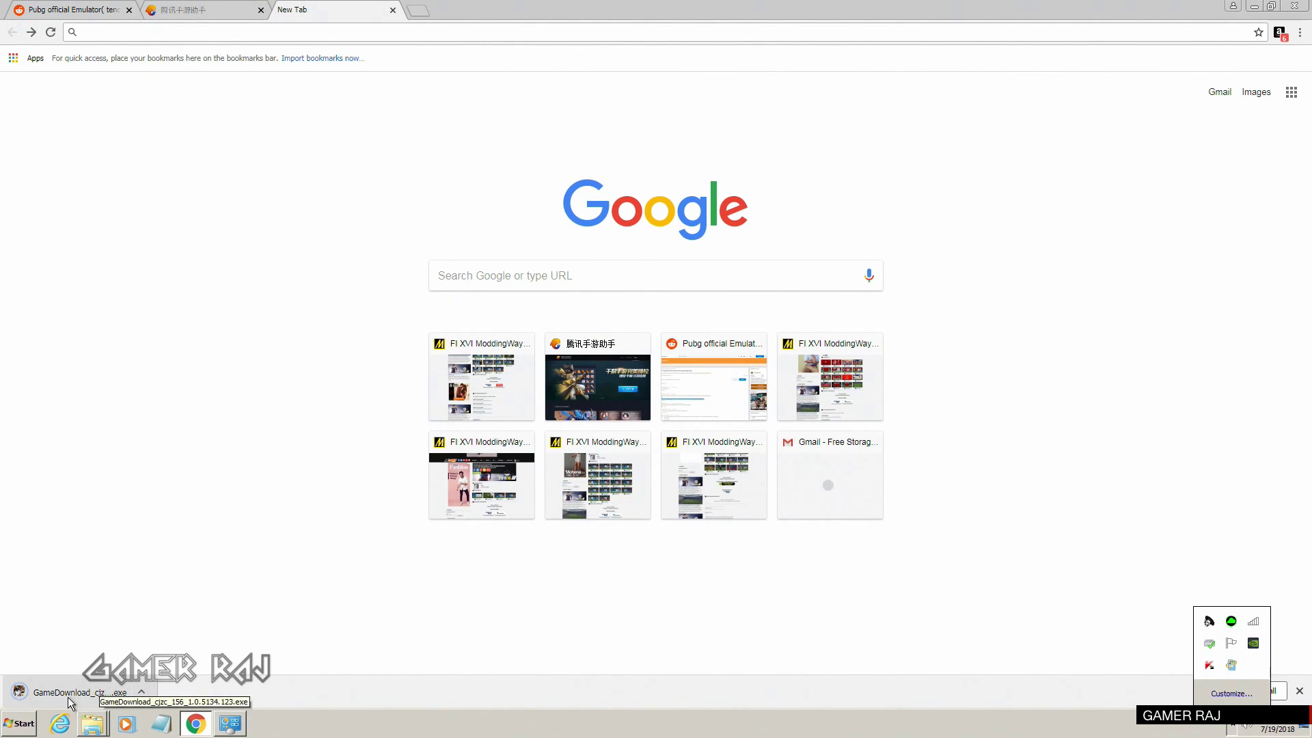
left_click(142, 691)
left_click(174, 628)
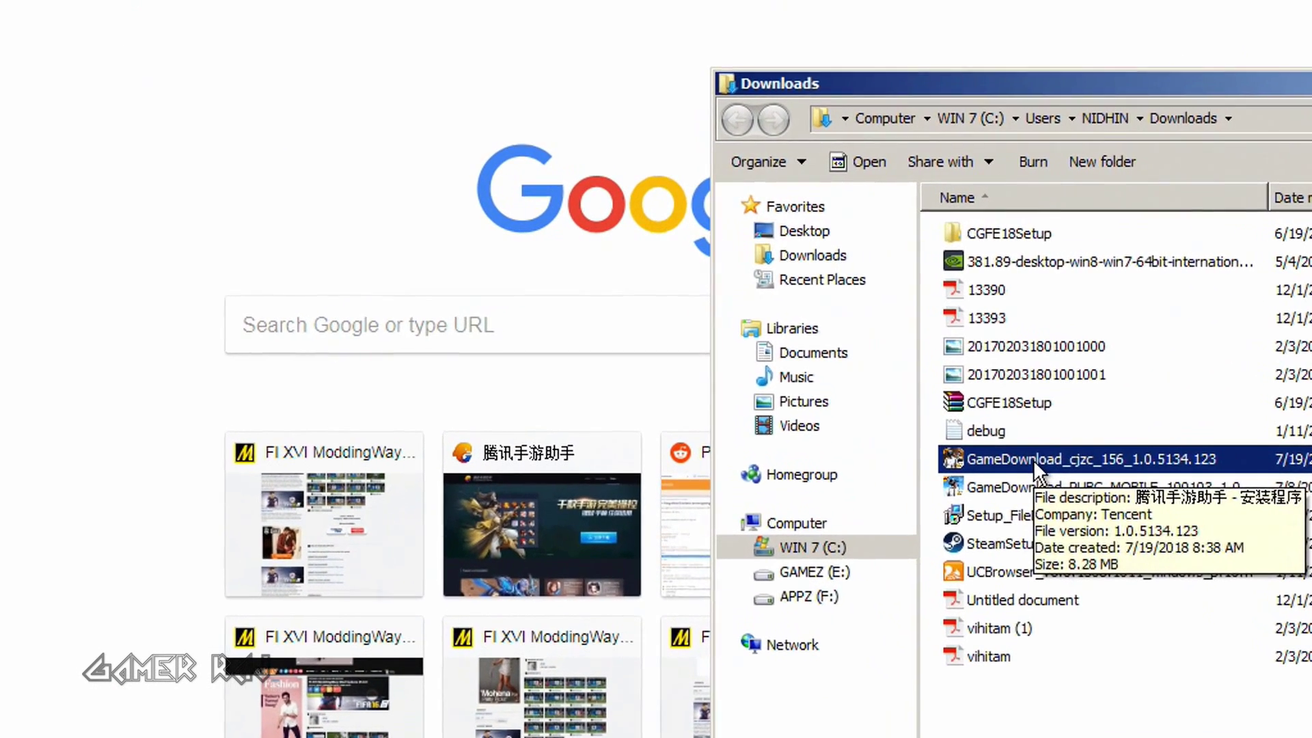
Run the GameDownload_cjzc_156 installer with a custom location on APPZ (F:), install, and launch the assistant
double_click(860, 349)
left_click(763, 494)
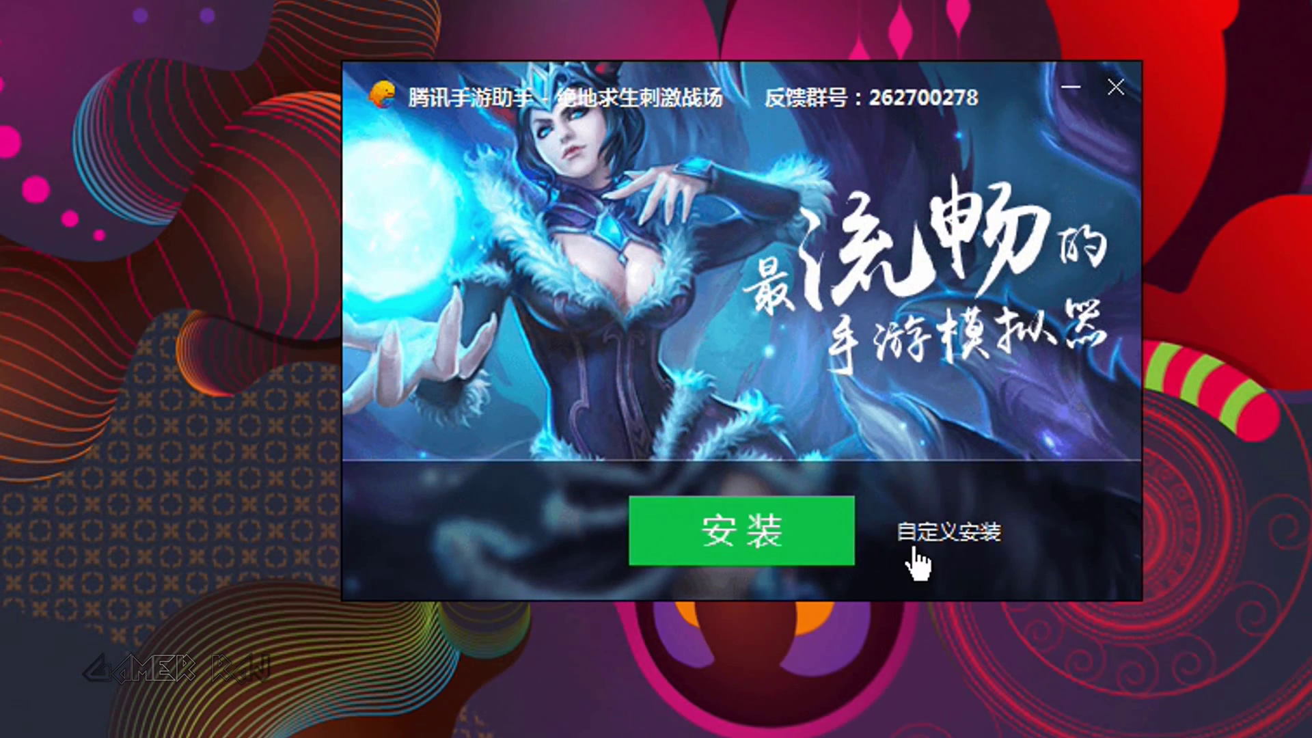
left_click(902, 534)
left_click(916, 537)
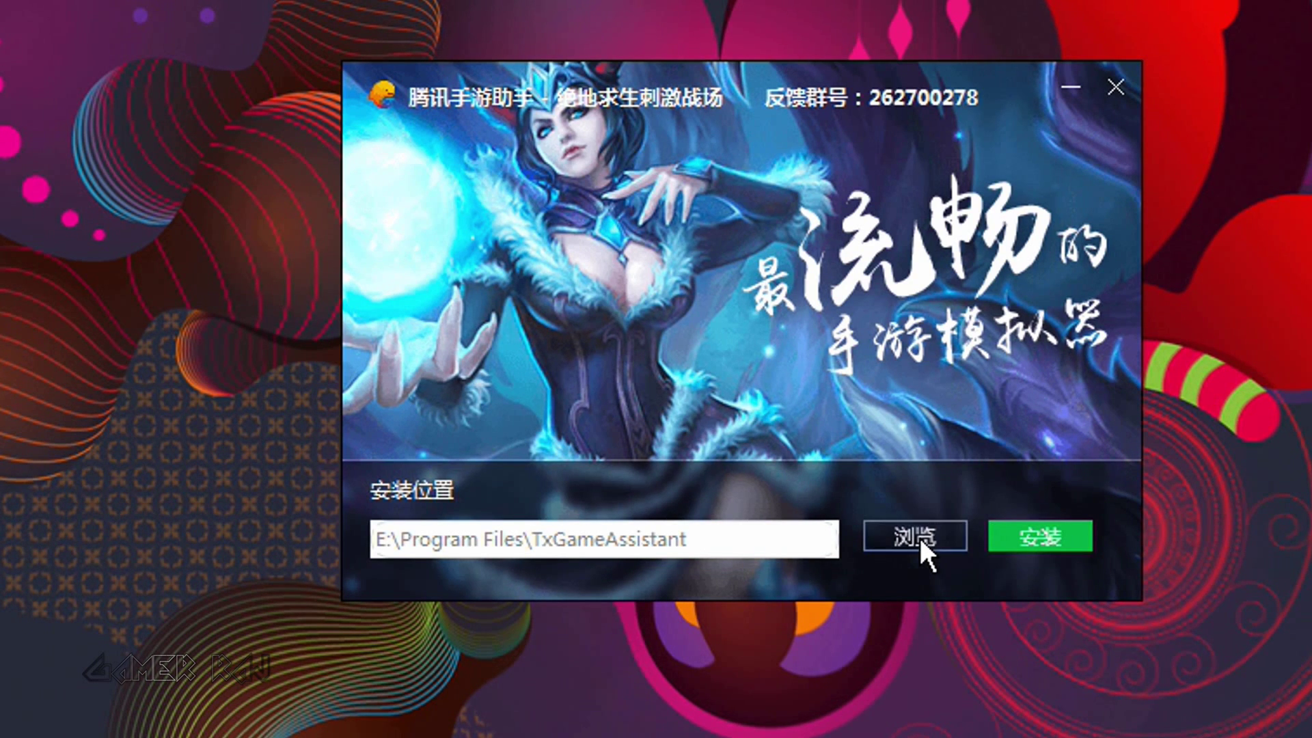
left_click(603, 349)
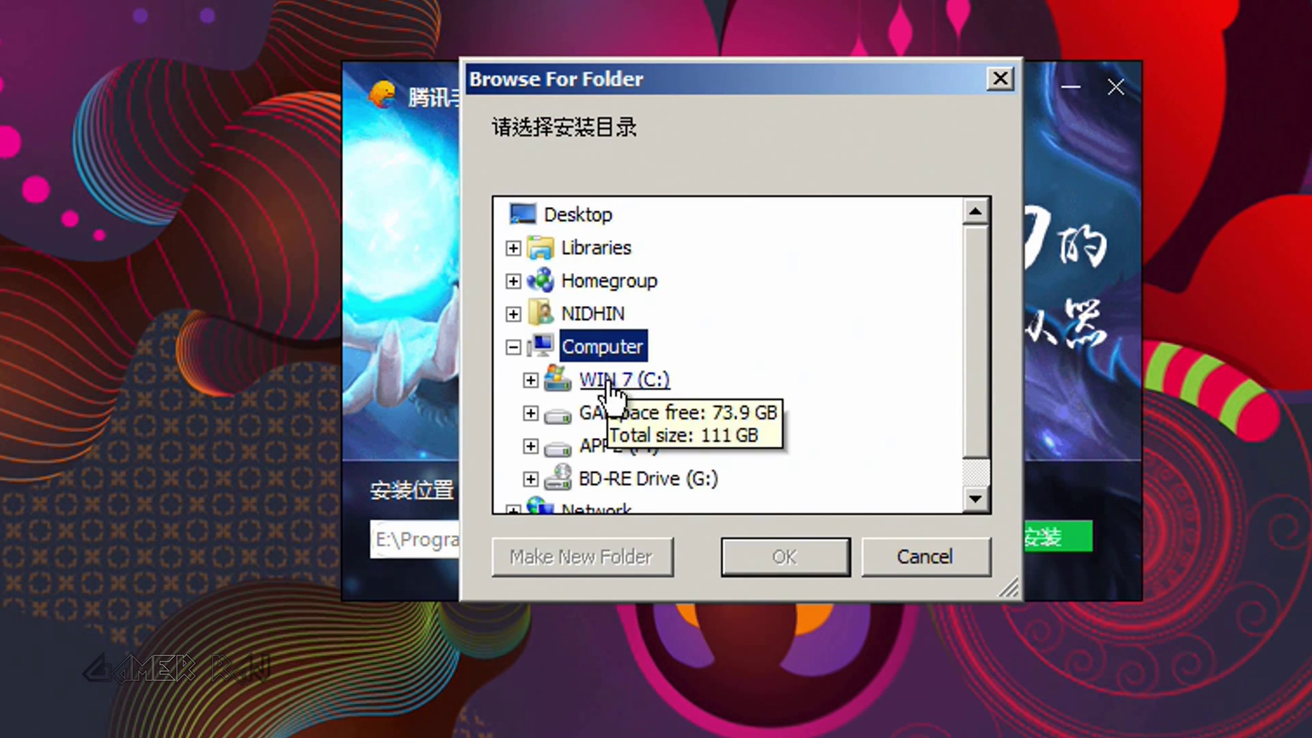
left_click(601, 446)
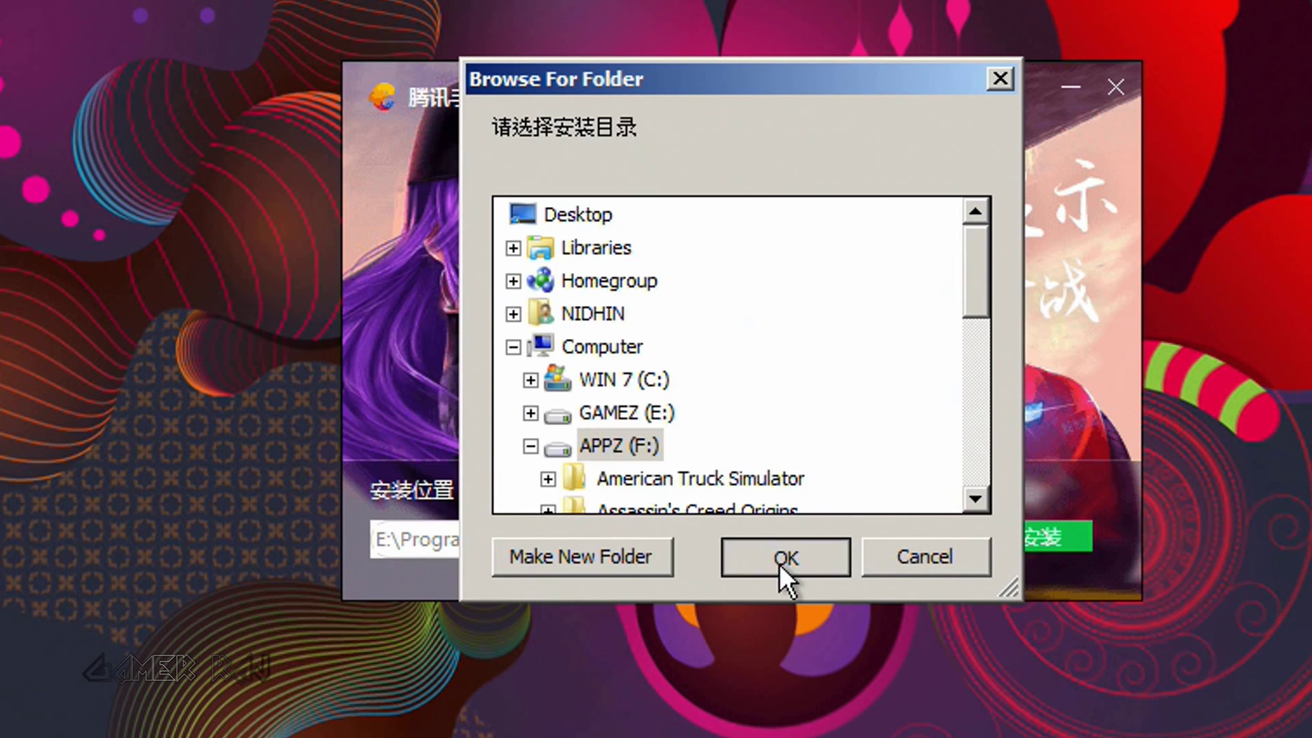
left_click(779, 559)
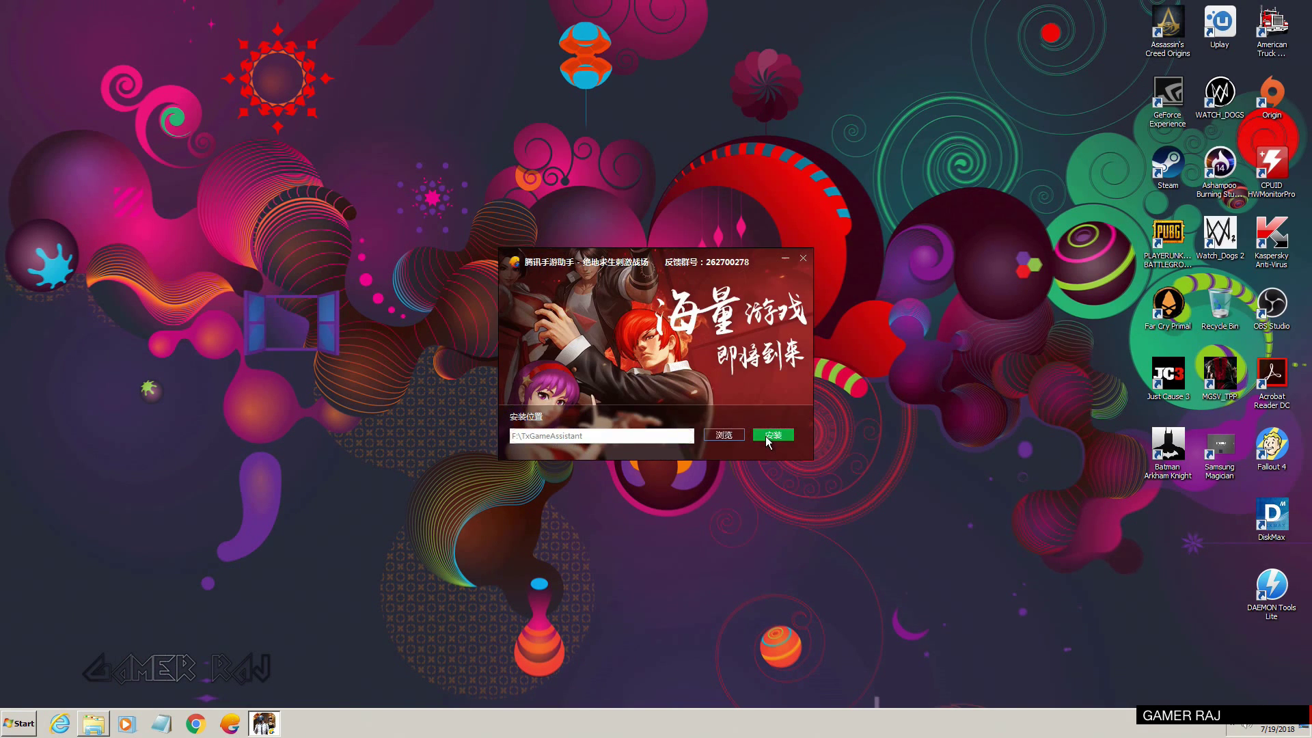
left_click(768, 440)
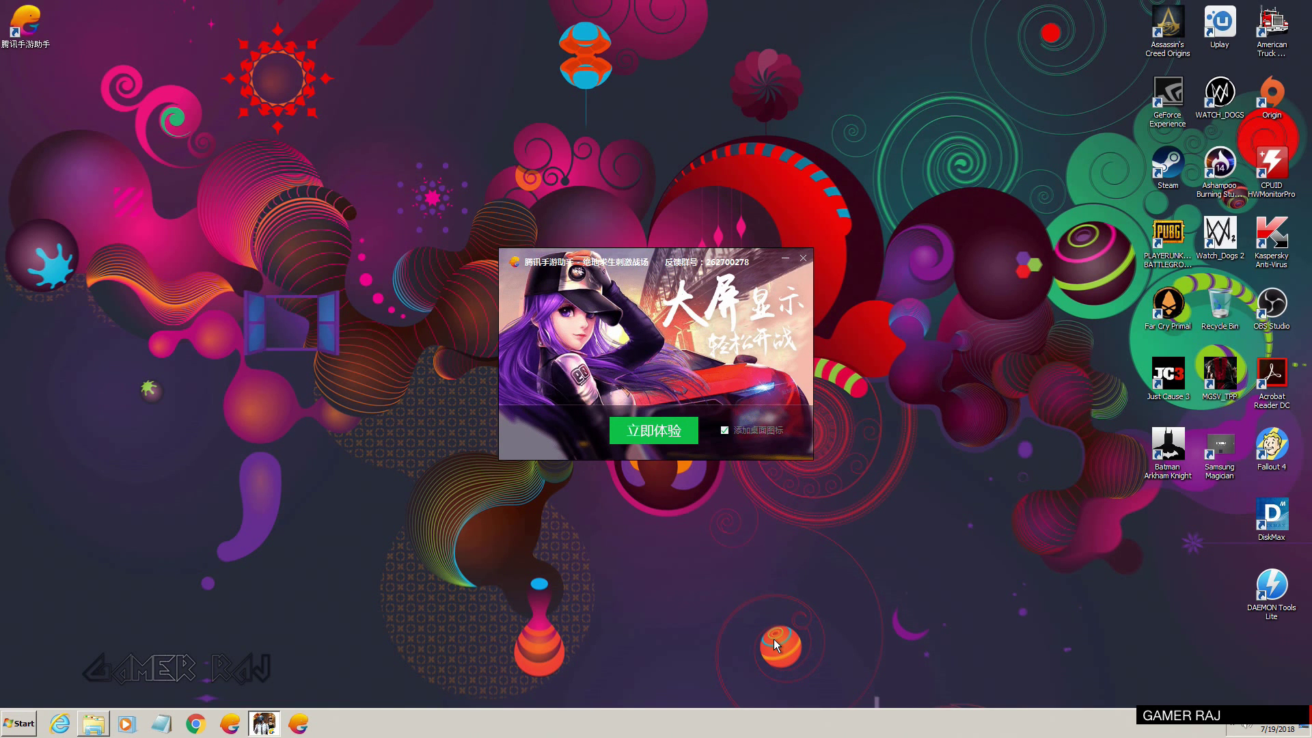
left_click(667, 435)
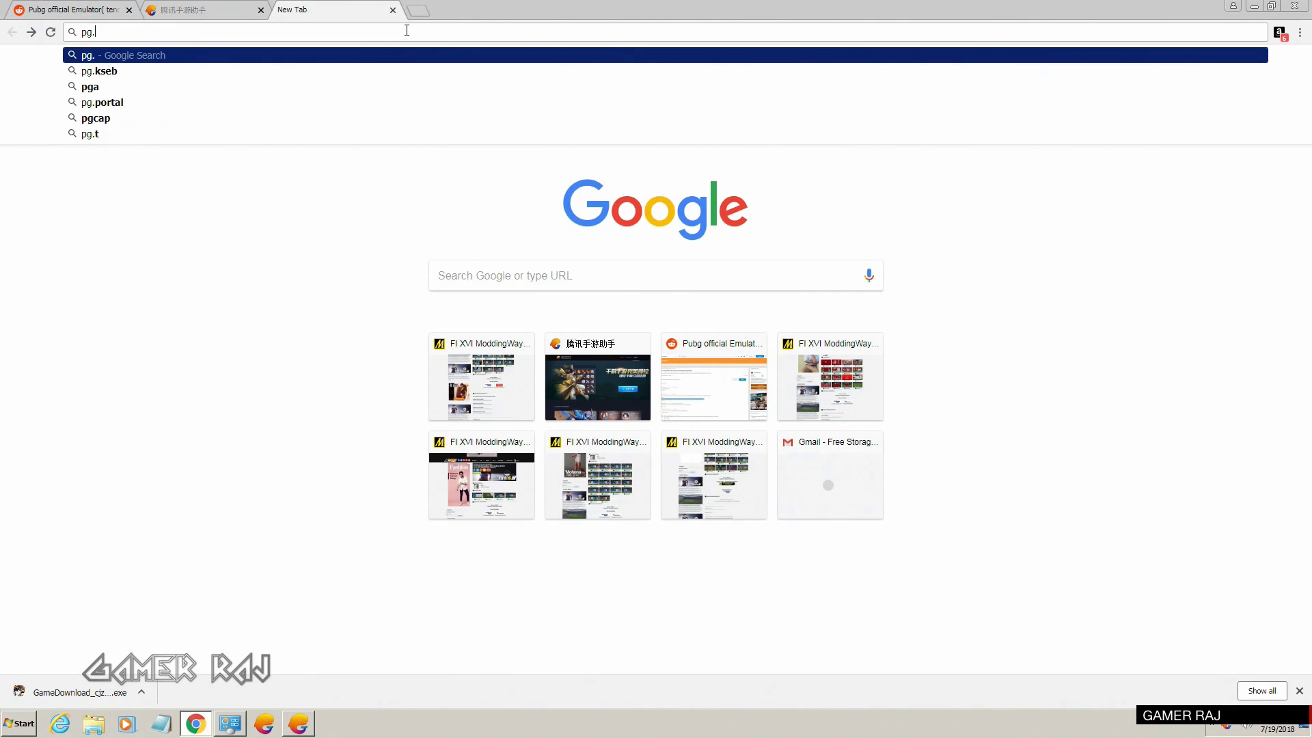
Load pg.qq.com and start the 安卓下载 Android download of PUBG Mobile
type(".qq.com")
key("Return")
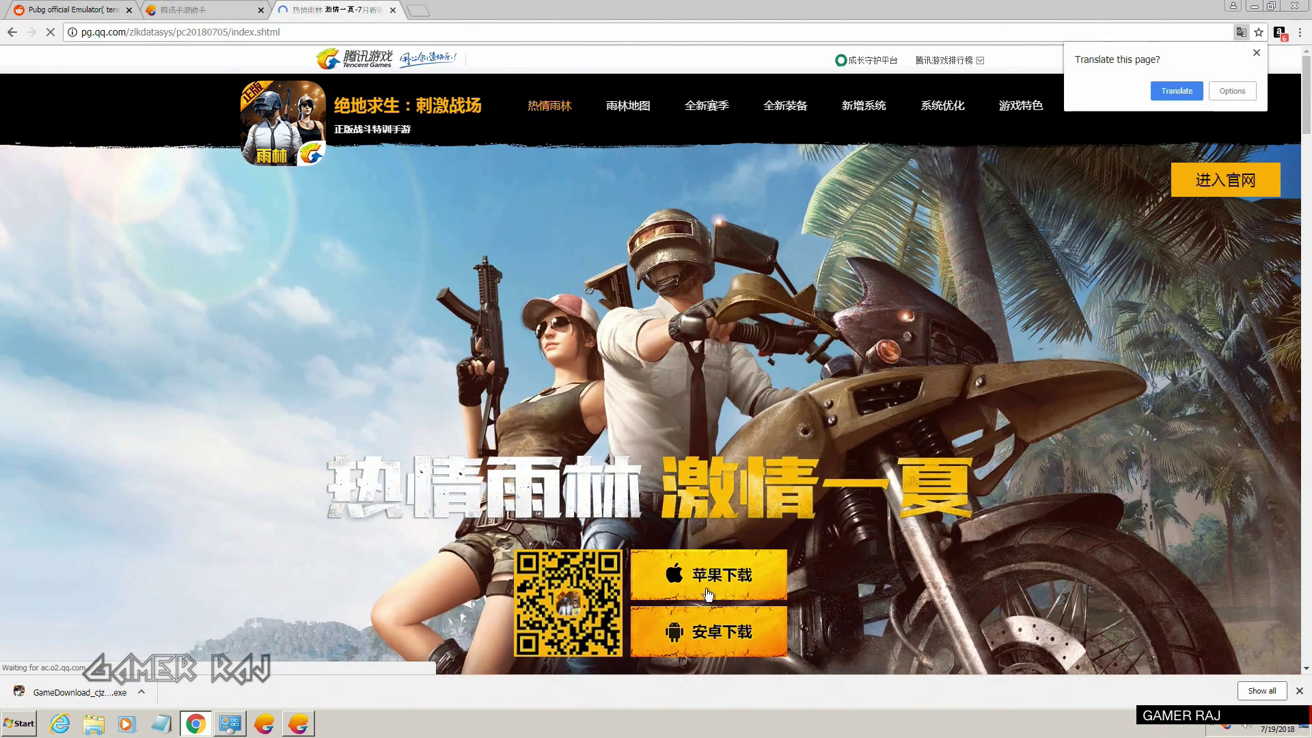
left_click(703, 632)
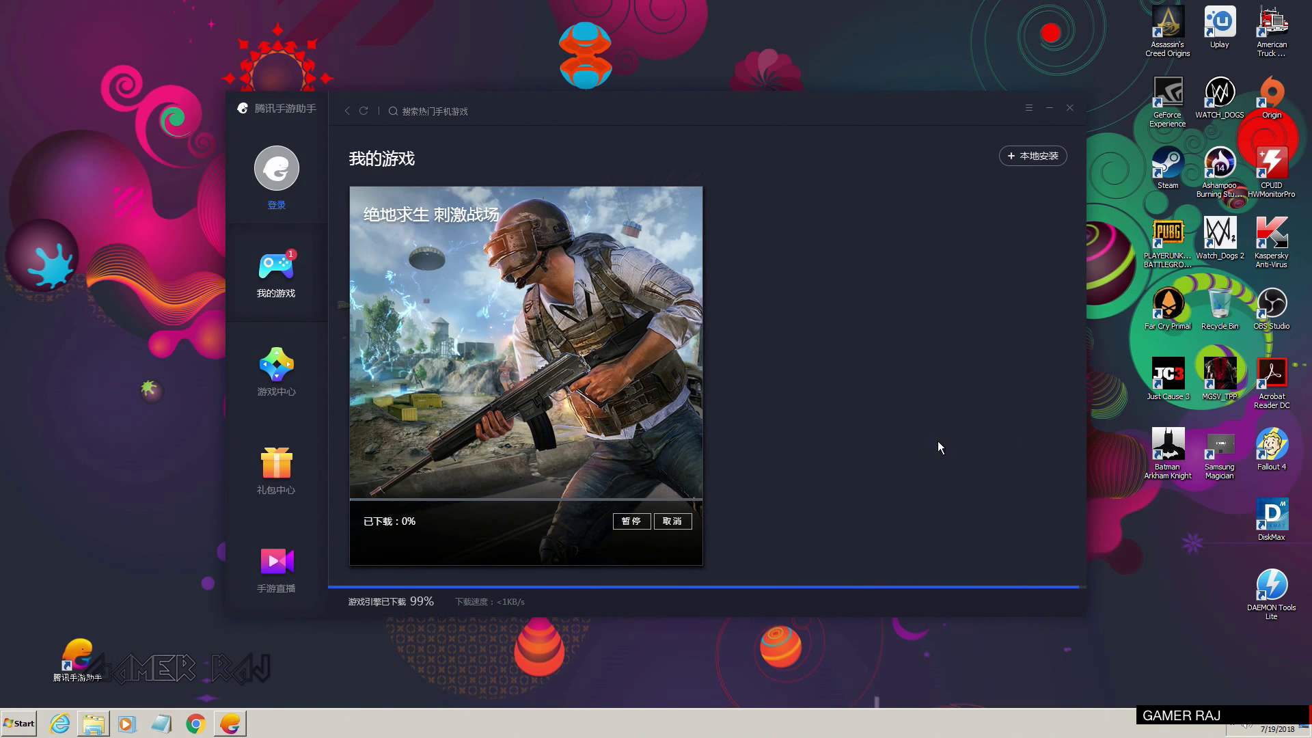
Pause the download and install Game_com_tencent_tmgp_pubgmhd_0.8.6.apk through 本地安装
left_click(628, 525)
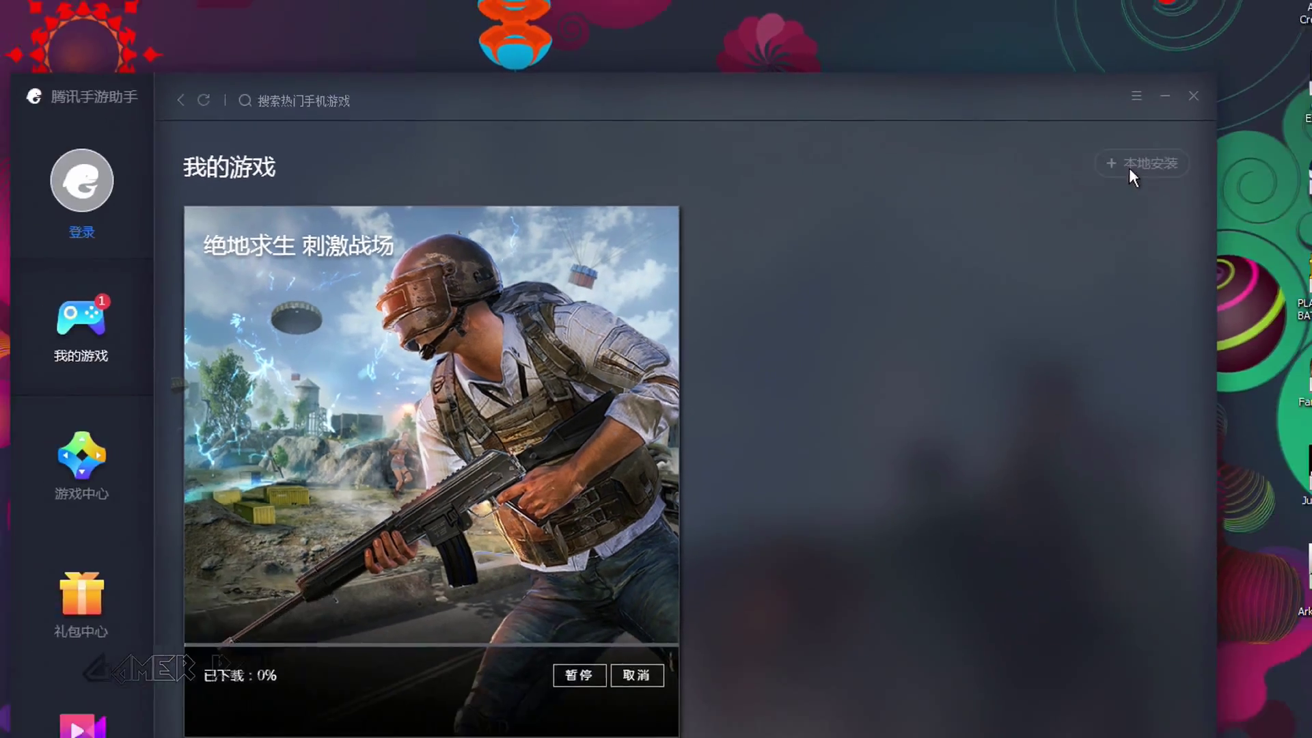
left_click(1216, 178)
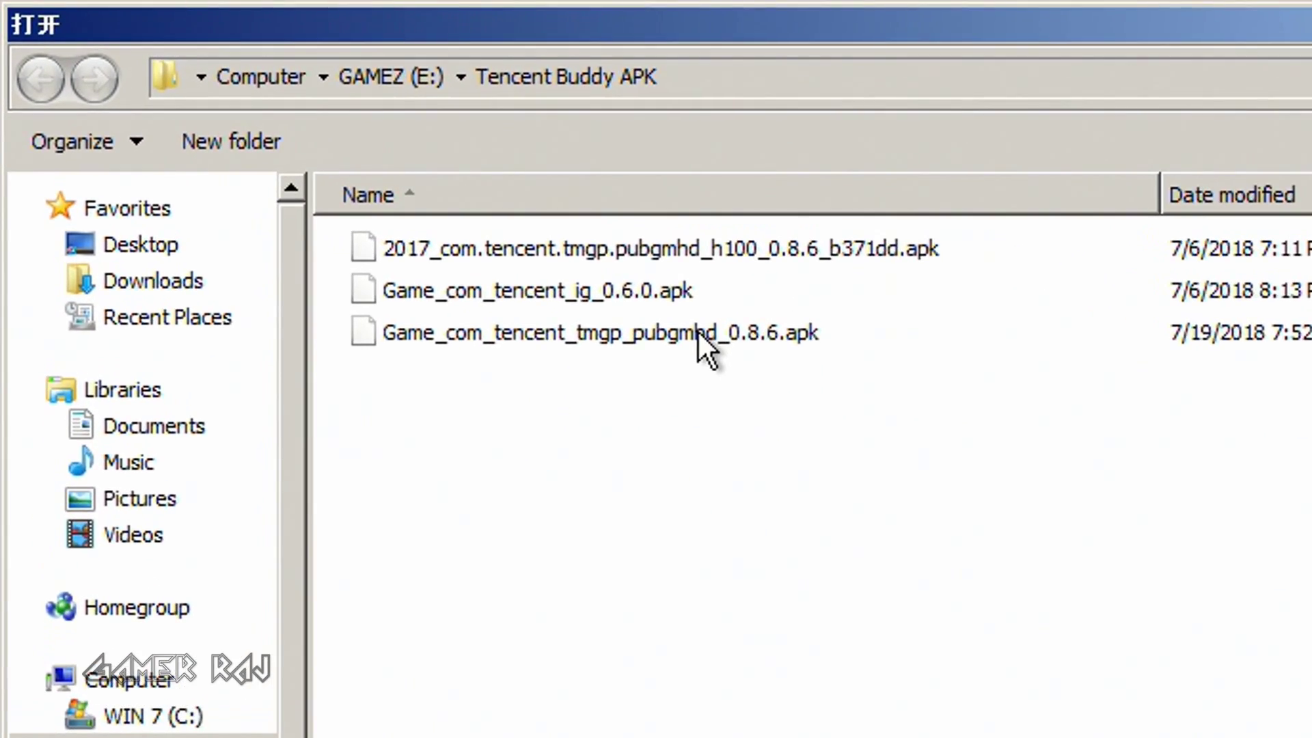
left_click(314, 148)
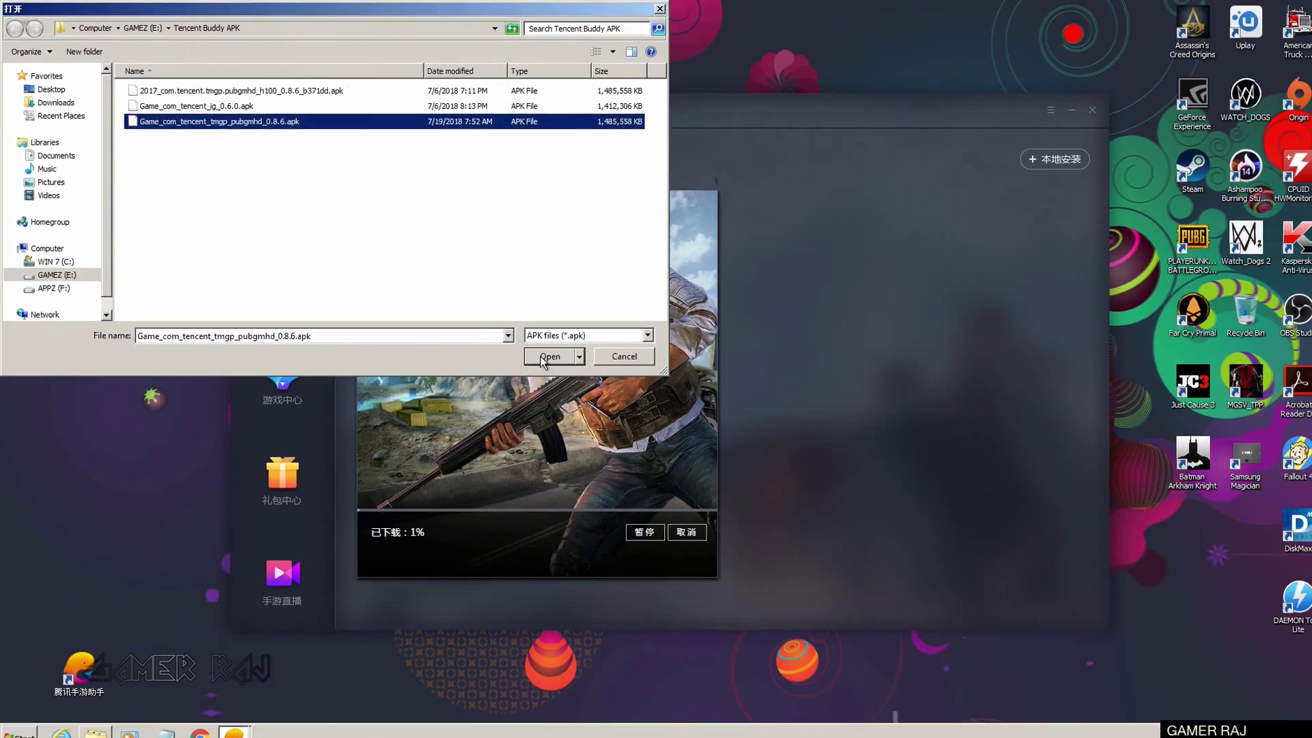
left_click(691, 357)
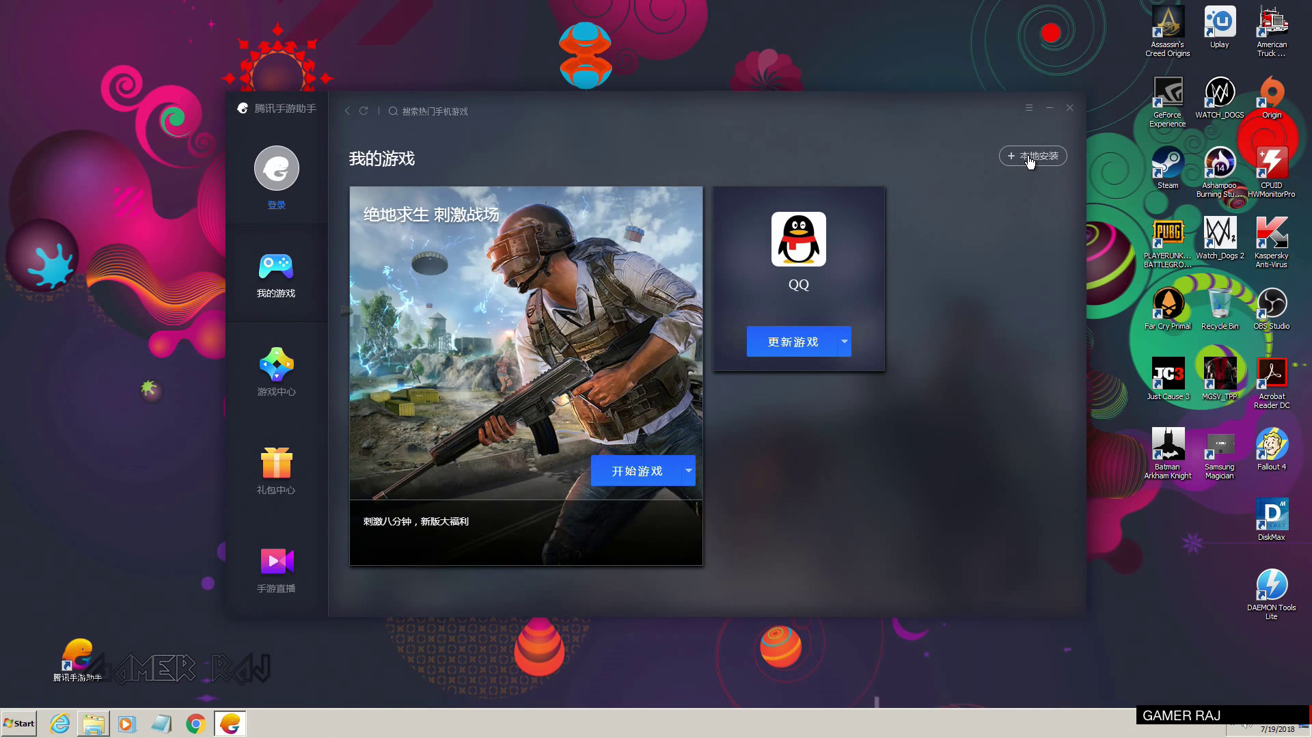
Install Game_com_tencent_ig_0.6.0.apk through 本地安装 to add the global PUBG MOBILE card
left_click(1030, 162)
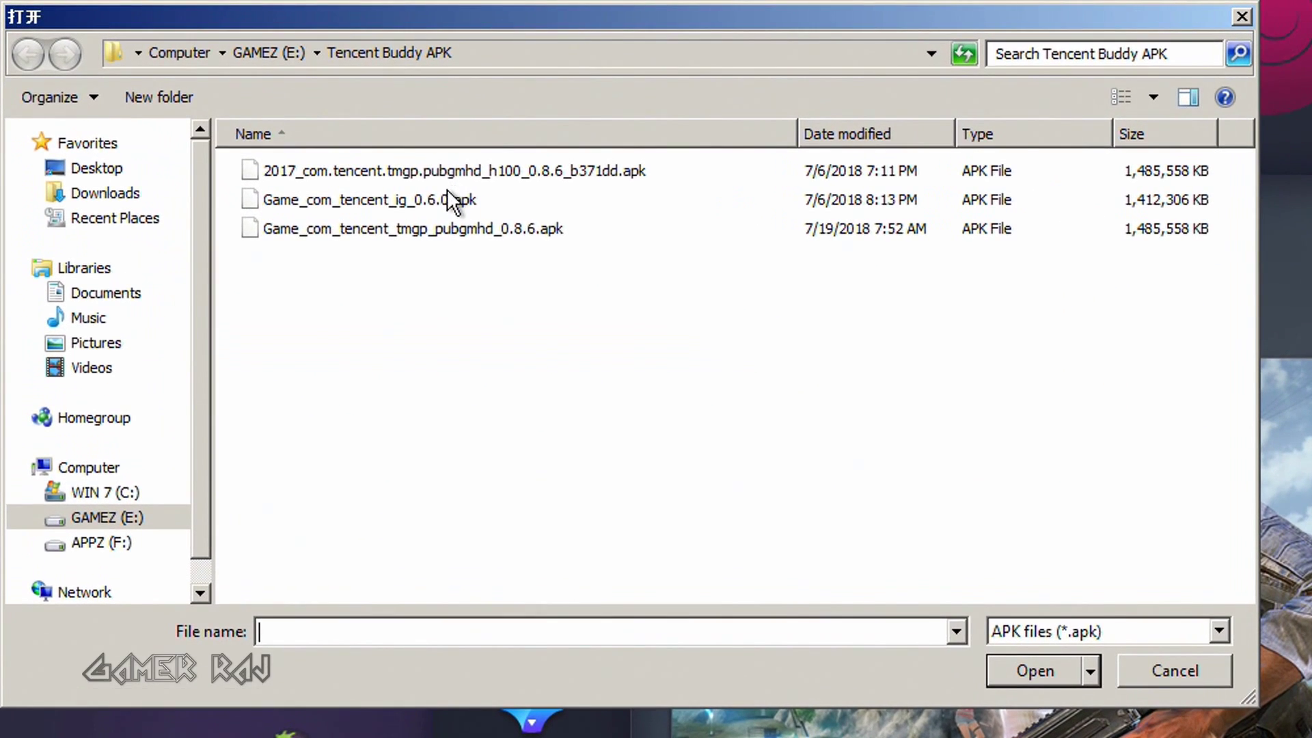
left_click(446, 198)
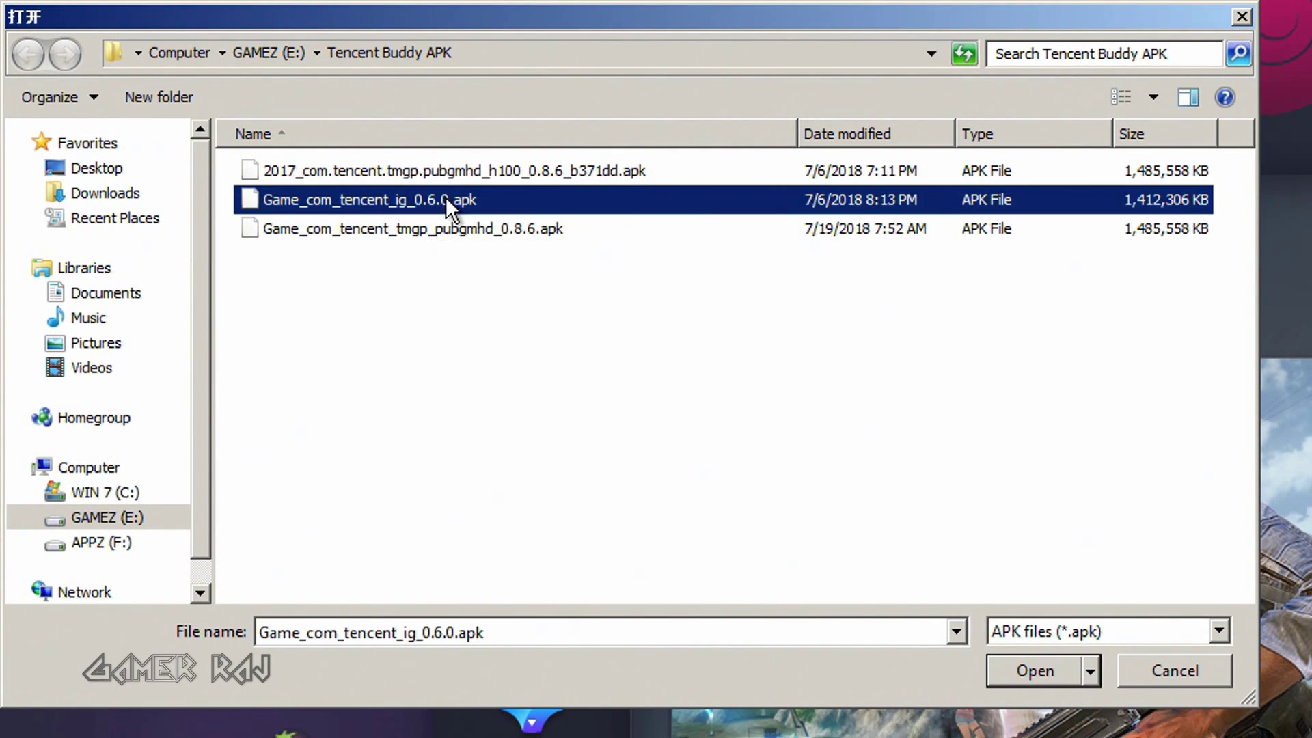
left_click(1031, 670)
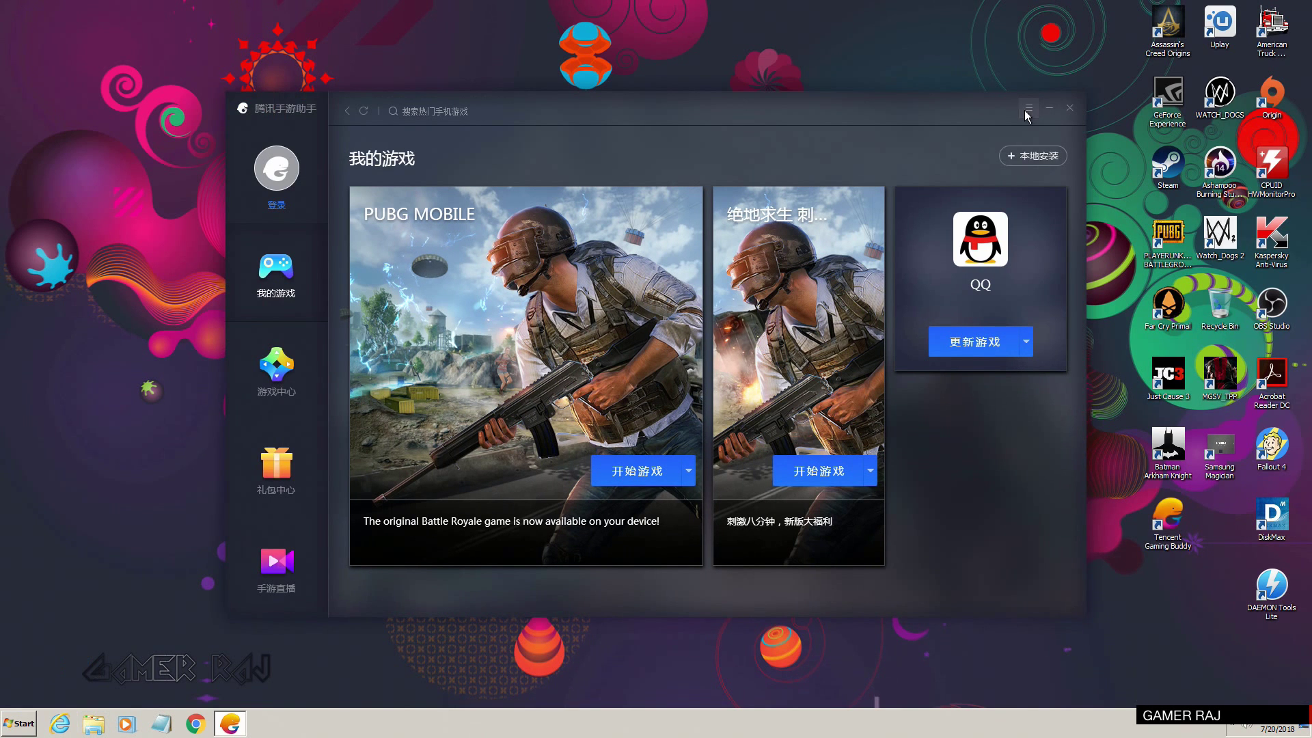
Set the 语言 option in 设置中心 to English and move the desktop shortcut beside DiskMax
left_click(1028, 108)
left_click(1029, 166)
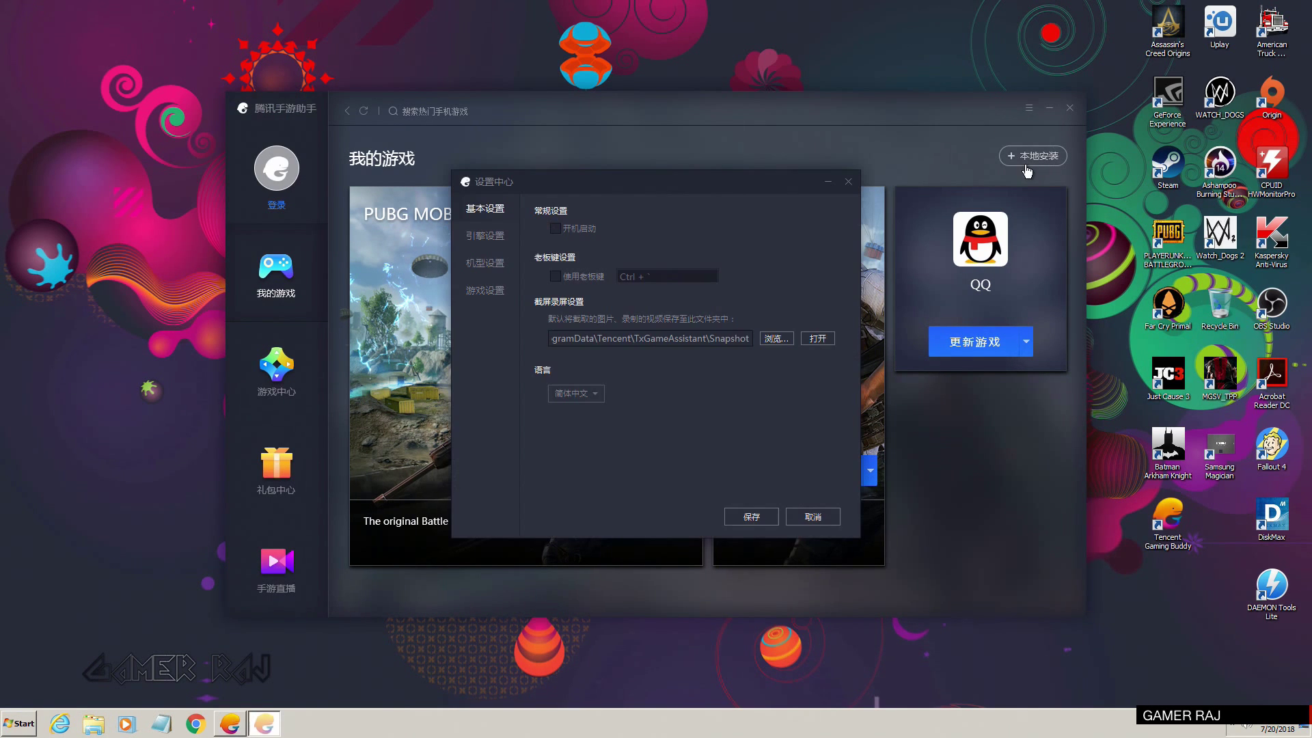
left_click(602, 395)
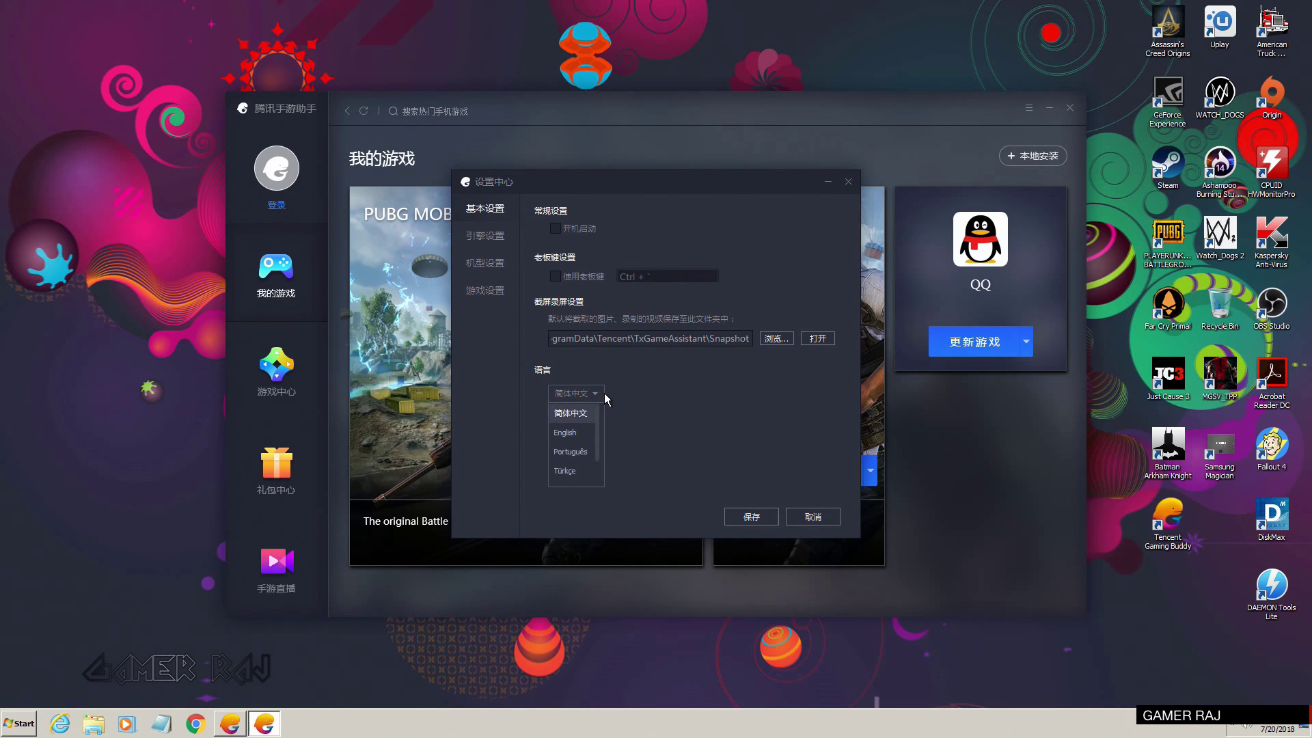
left_click(569, 439)
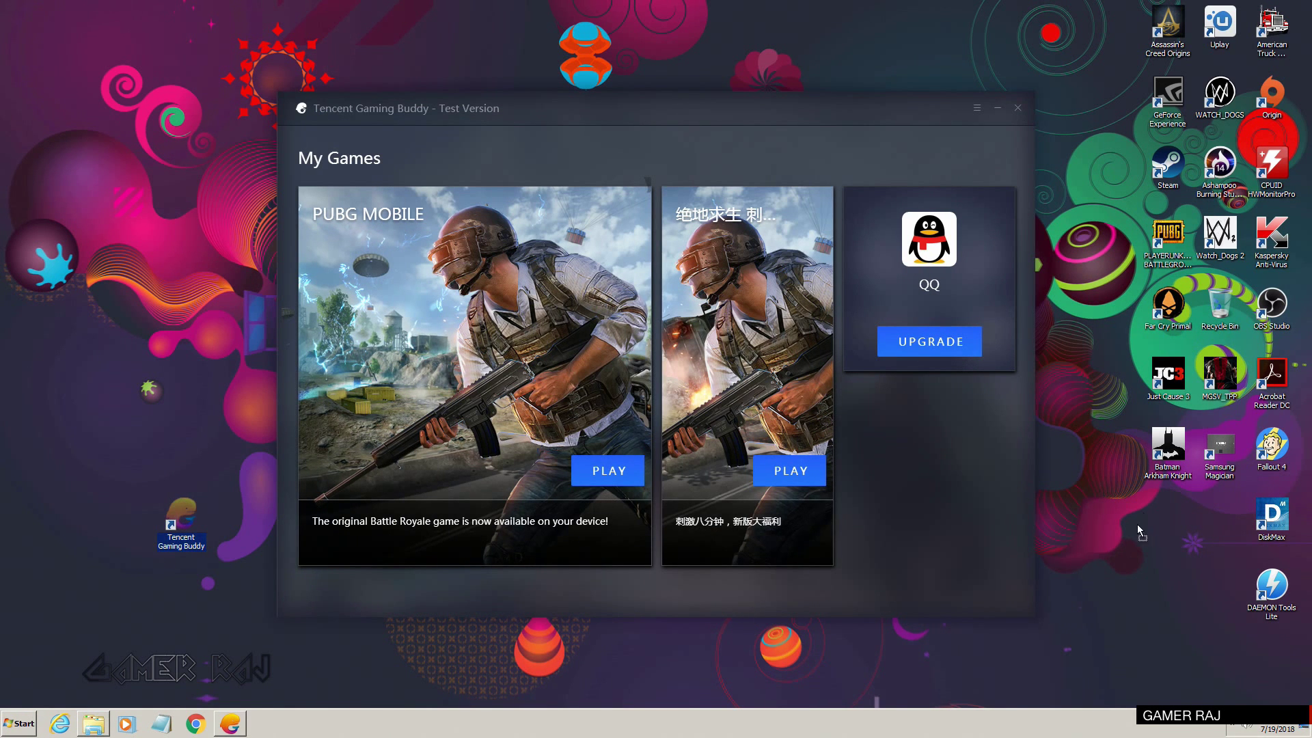
left_click_drag(1162, 528, 1163, 527)
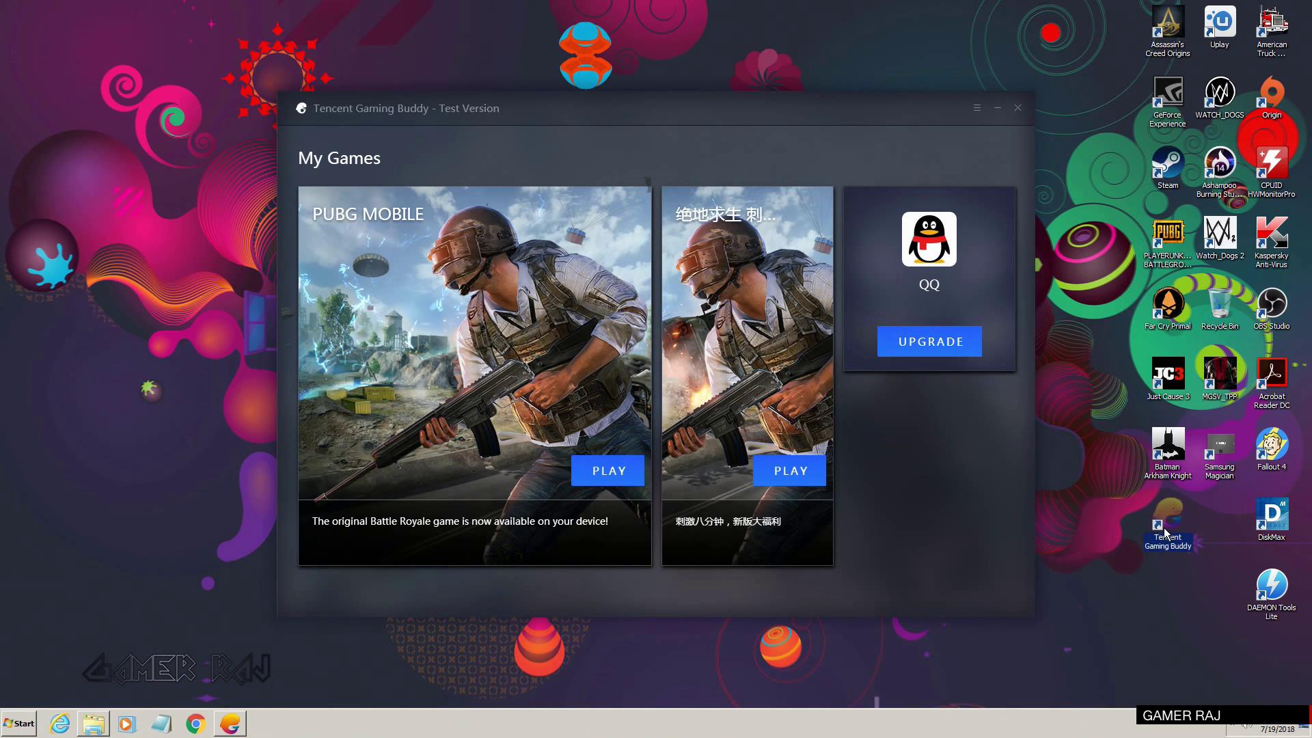